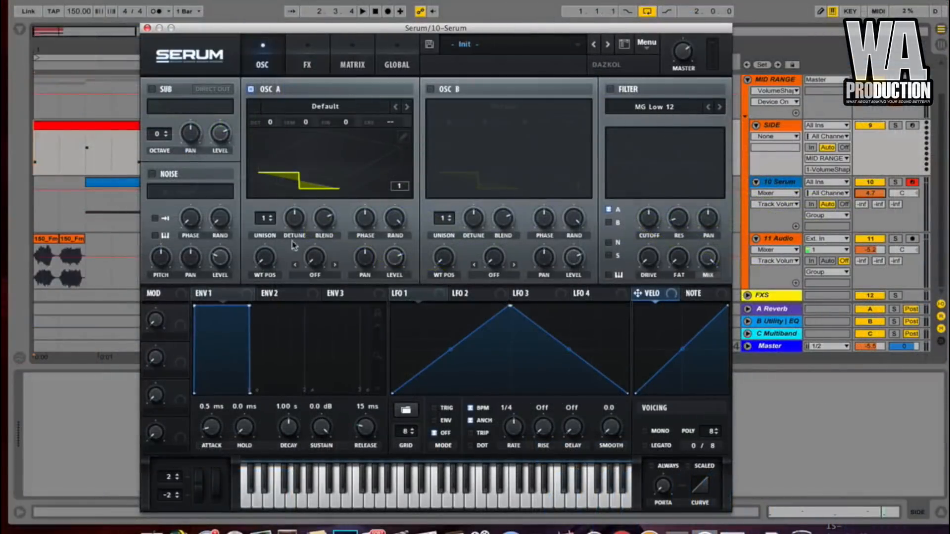
Load the Dull_toy wavetable from the Digital category into oscillator A
click(316, 109)
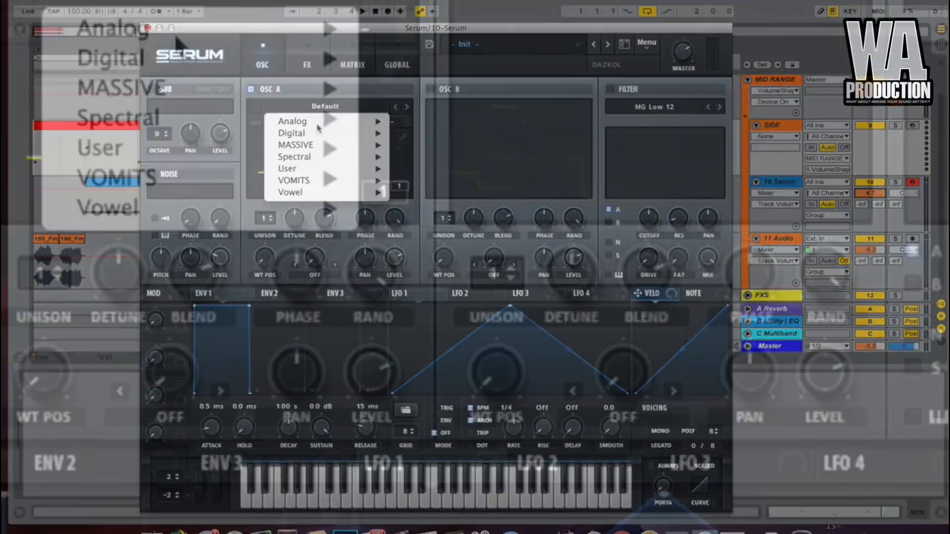
mouse_move(313, 137)
click(417, 138)
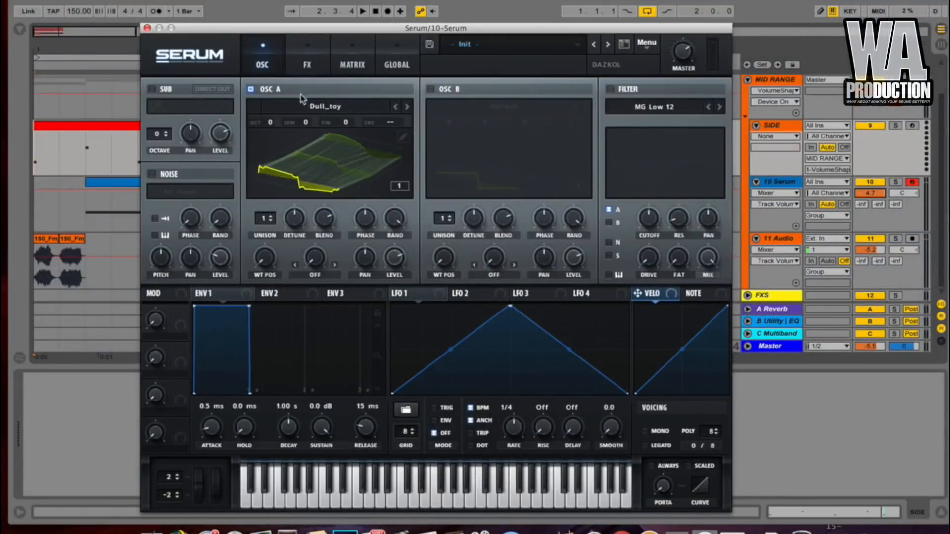
Enable oscillator B and load the DEGY wavetable from the User category
click(430, 89)
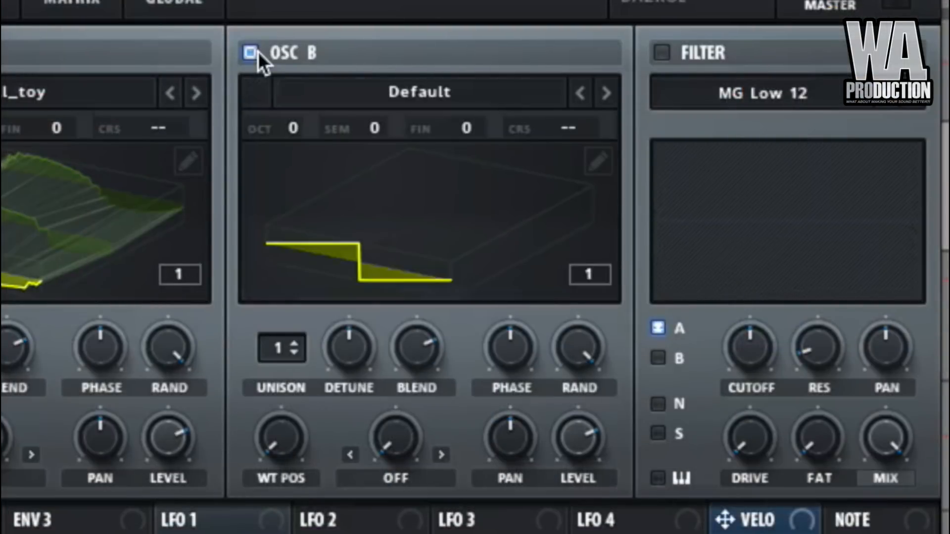
click(365, 87)
mouse_move(365, 236)
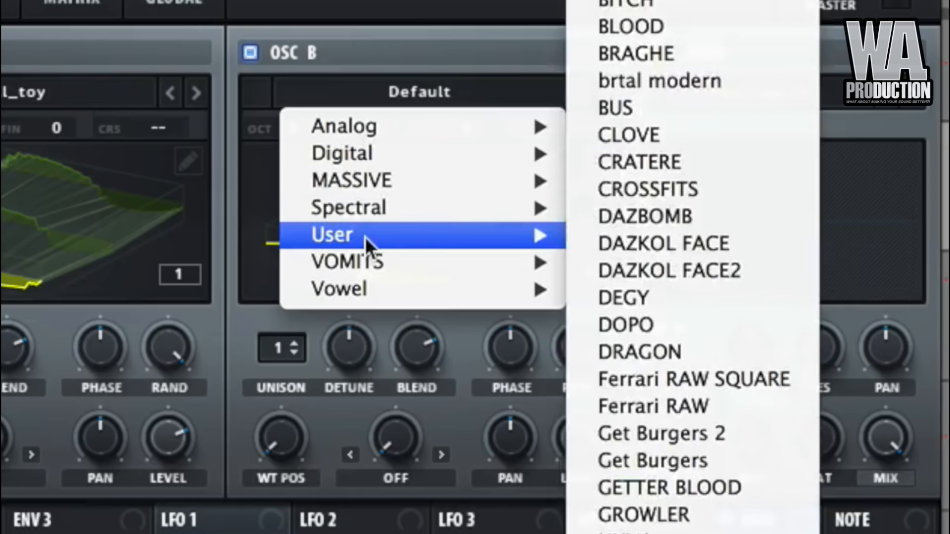
click(683, 298)
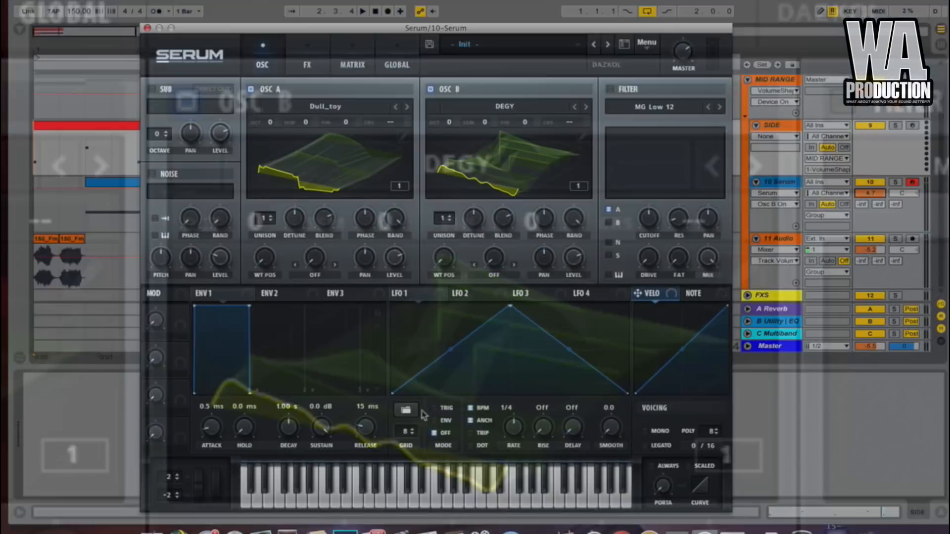
Load the Degenerates user shape into LFO 1, and set its rate to 2 bar and its mode to Trig
click(406, 406)
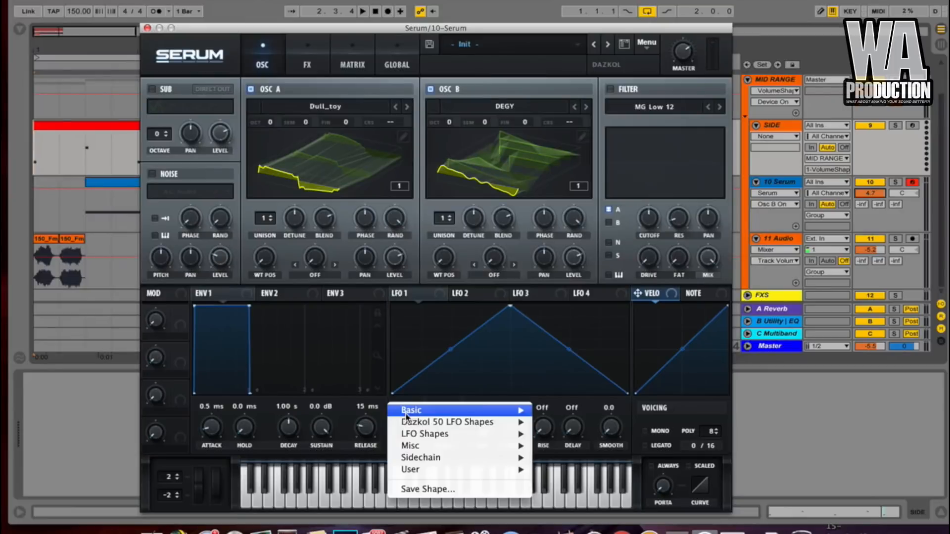
mouse_move(411, 473)
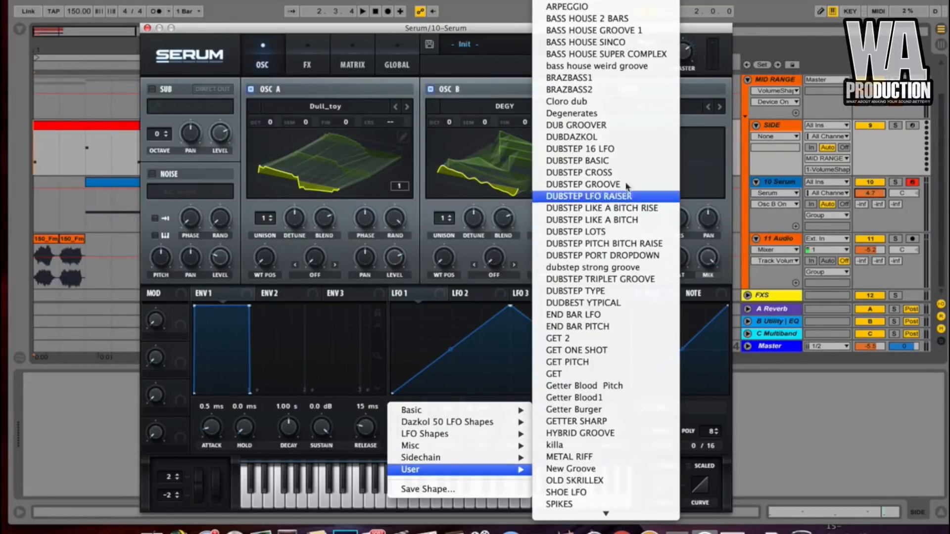
click(576, 112)
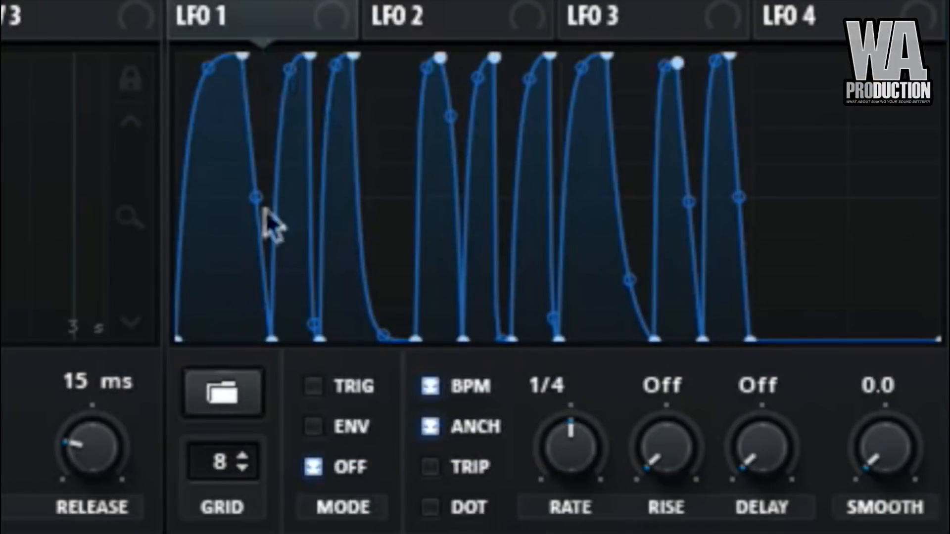
drag(590, 435, 545, 479)
click(336, 388)
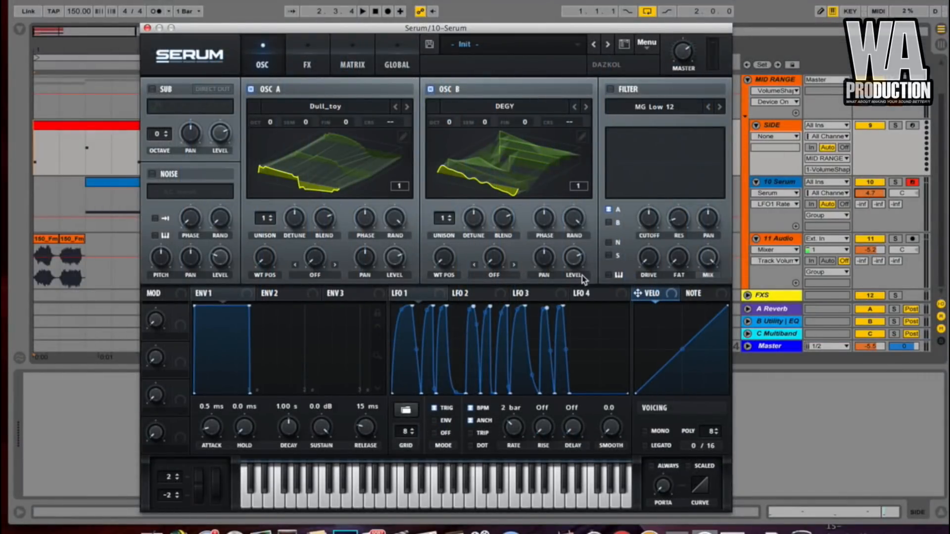
Turn the levels of oscillator B, oscillator A and the sub oscillator down to 0%
drag(574, 257, 574, 309)
drag(395, 258, 395, 309)
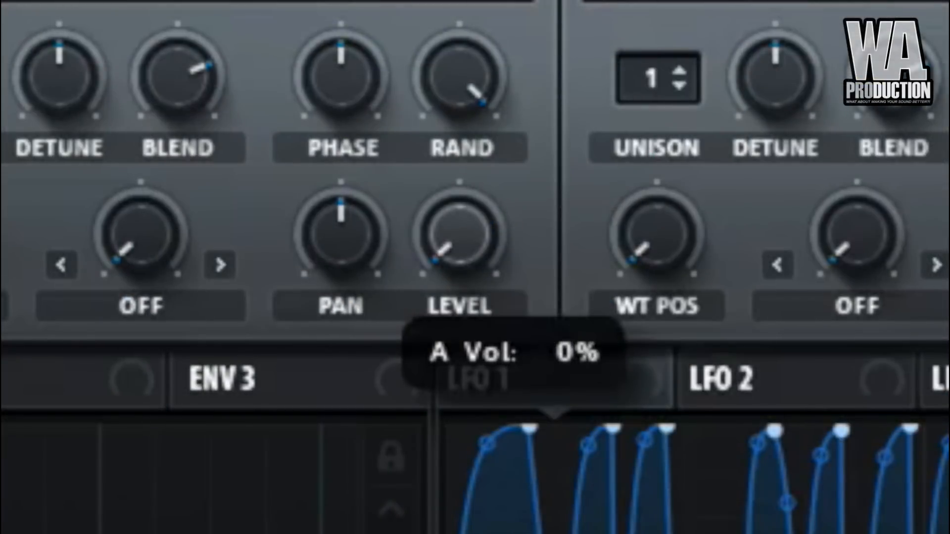
drag(324, 226, 325, 336)
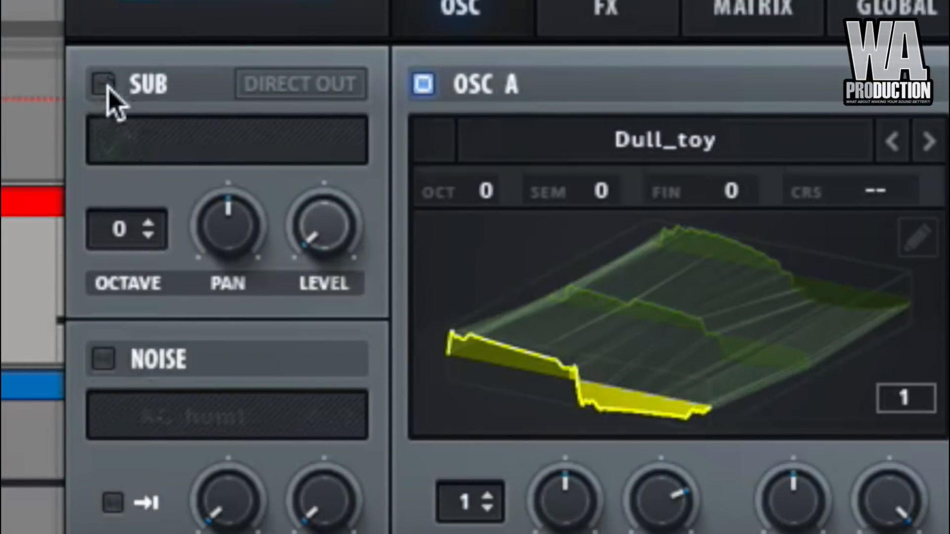
Enable the sub oscillator with the square waveform and set its octave to 4
click(109, 82)
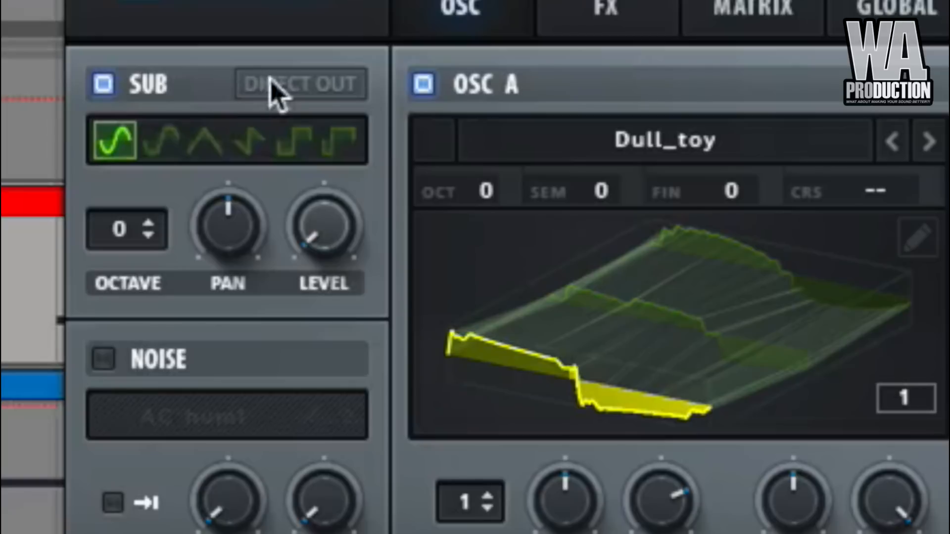
click(303, 144)
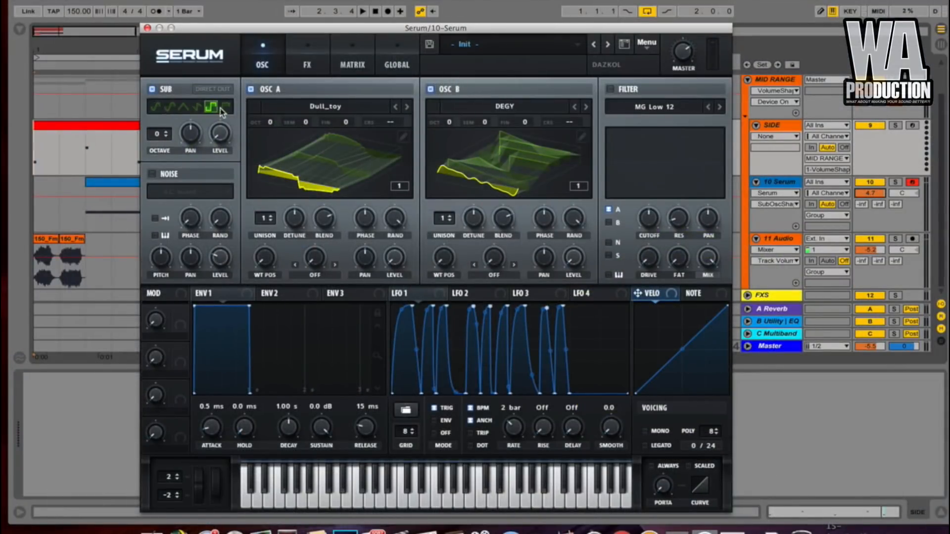
click(168, 133)
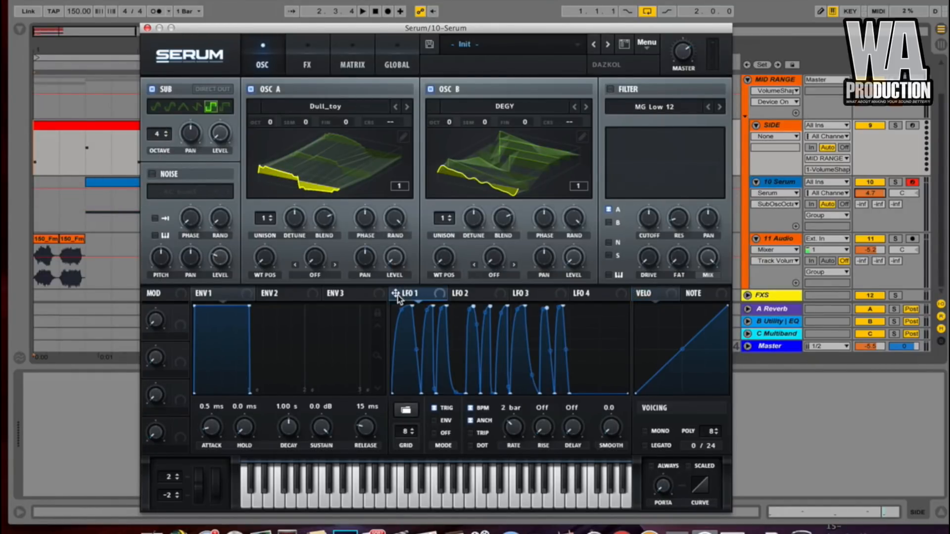
Assign LFO 1 to oscillator A's level and set oscillator A's warp mode to FM (from B)
drag(396, 295, 394, 258)
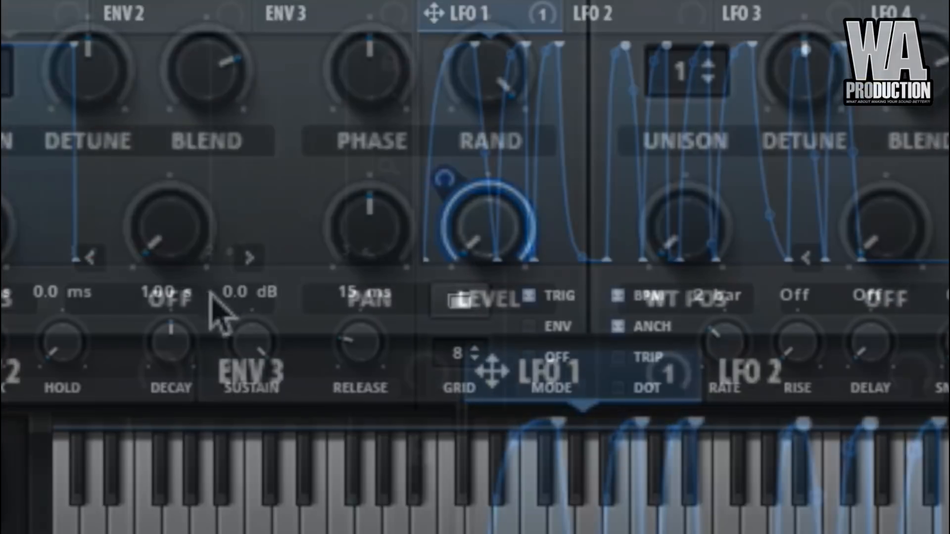
click(207, 298)
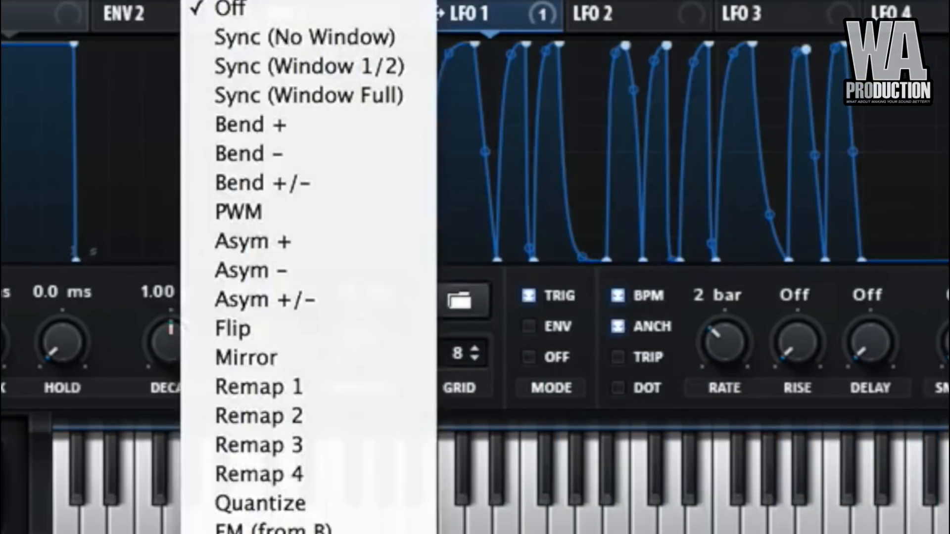
click(284, 423)
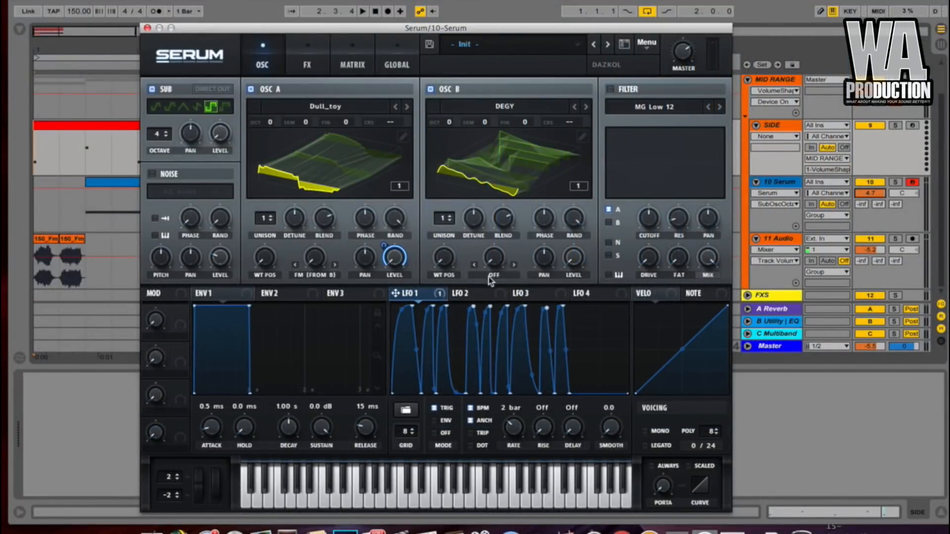
Set oscillator B's warp mode to FM Sub Osc and raise the warp amounts of both oscillators to slightly below halfway
click(489, 277)
scroll(526, 452, down, 3)
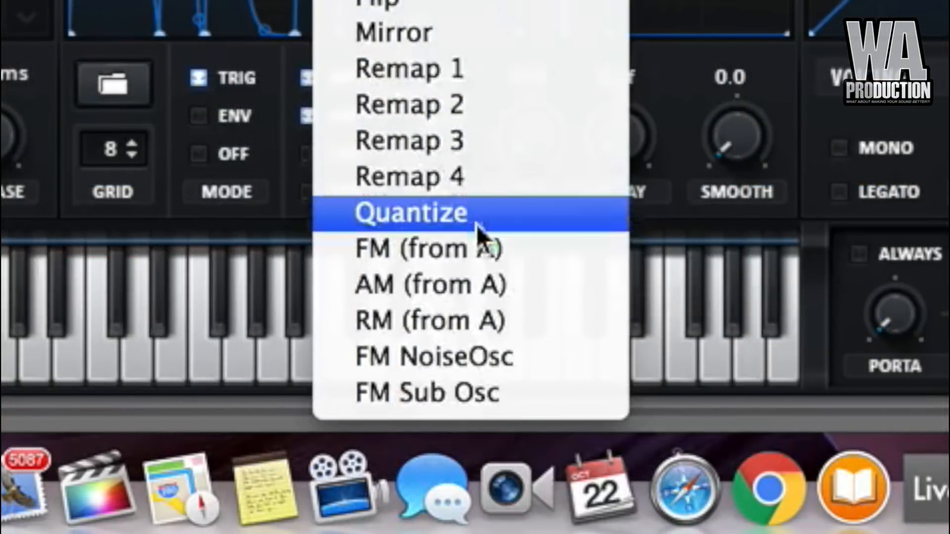
click(462, 392)
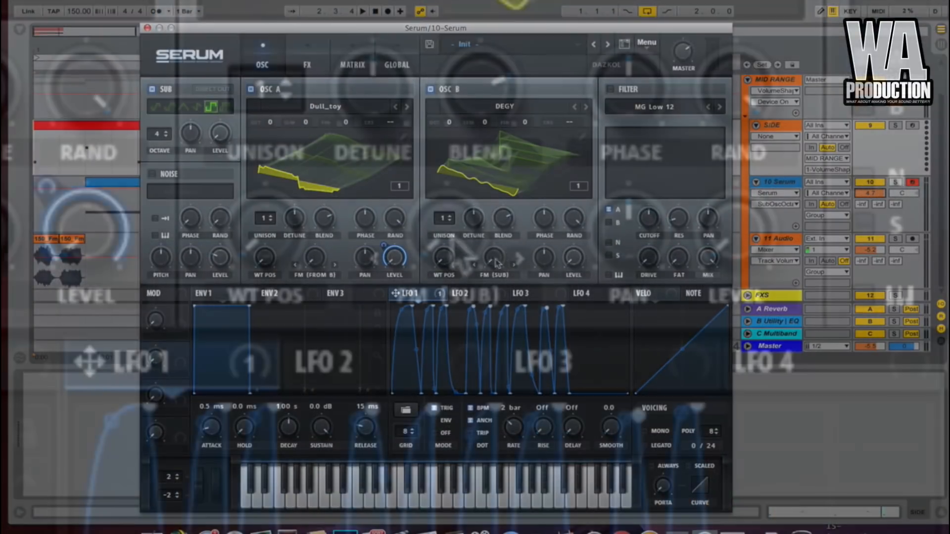
drag(494, 258, 504, 210)
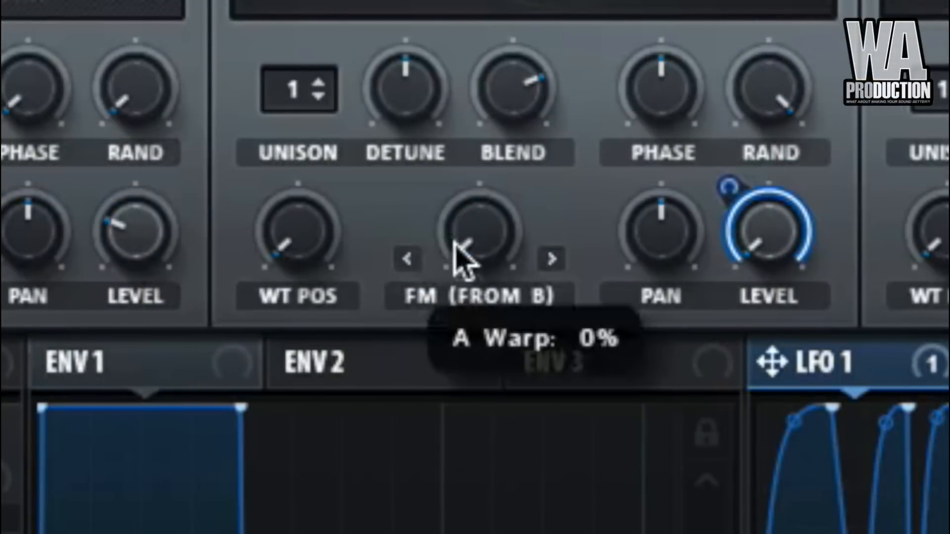
drag(456, 259, 536, 132)
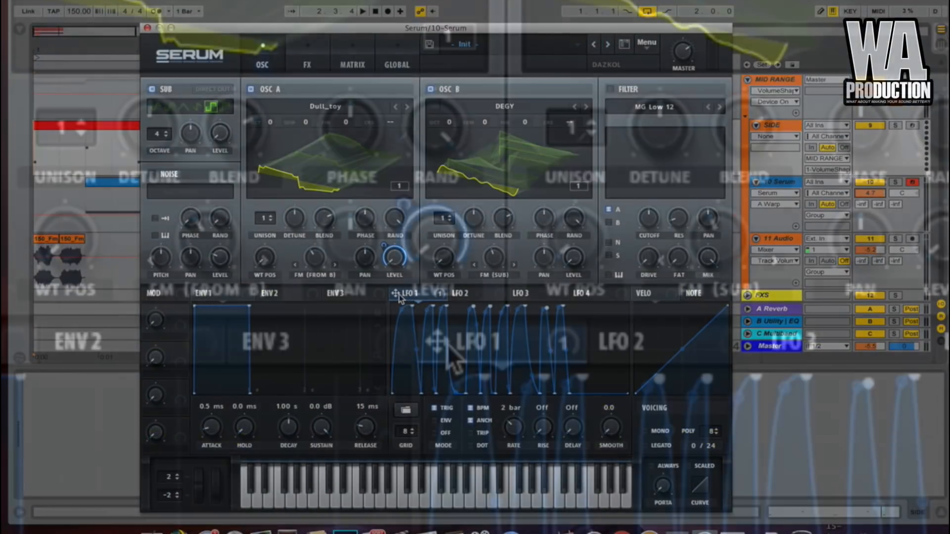
Assign LFO 1 to the FM warp amounts of oscillators A and B with a small modulation depth
drag(398, 294, 492, 258)
drag(707, 242, 212, 346)
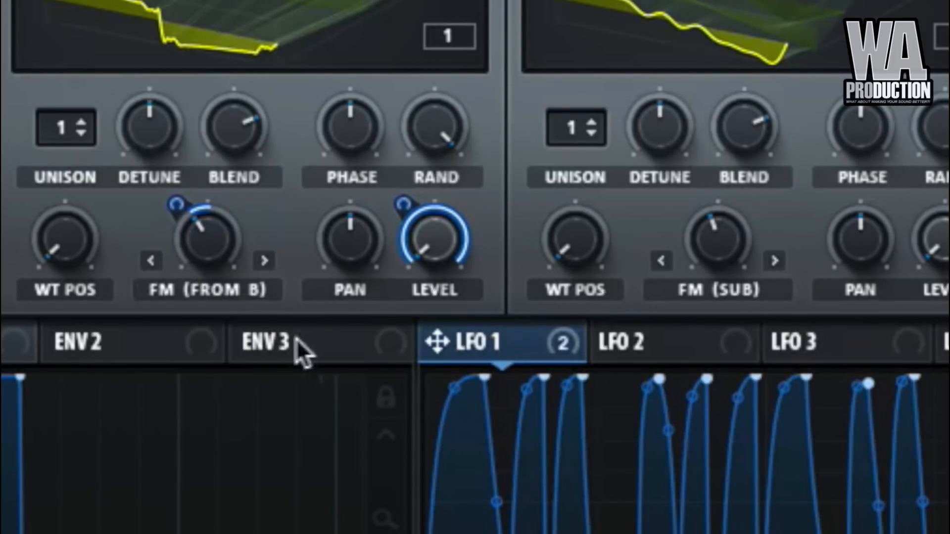
drag(436, 341, 668, 361)
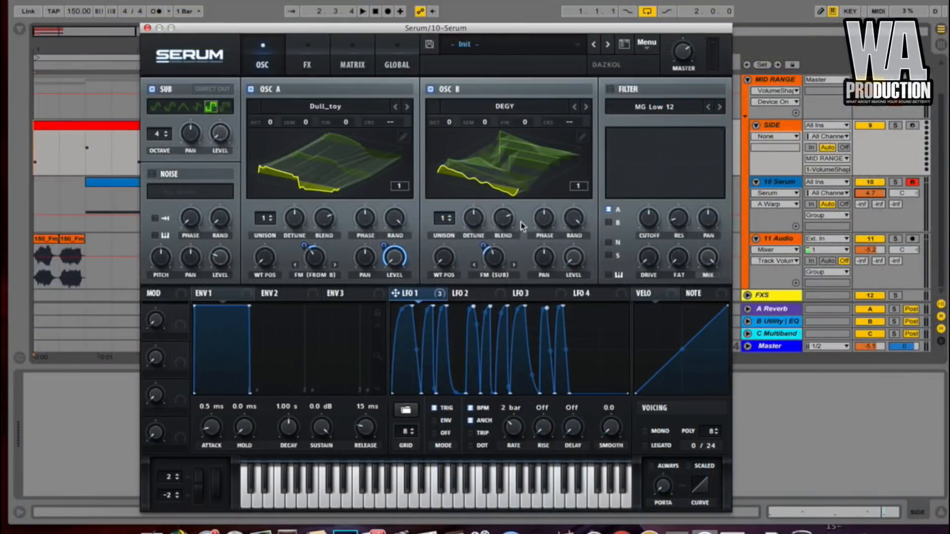
Play a note to audition the patch and set oscillator B's octave to +3
key(a)
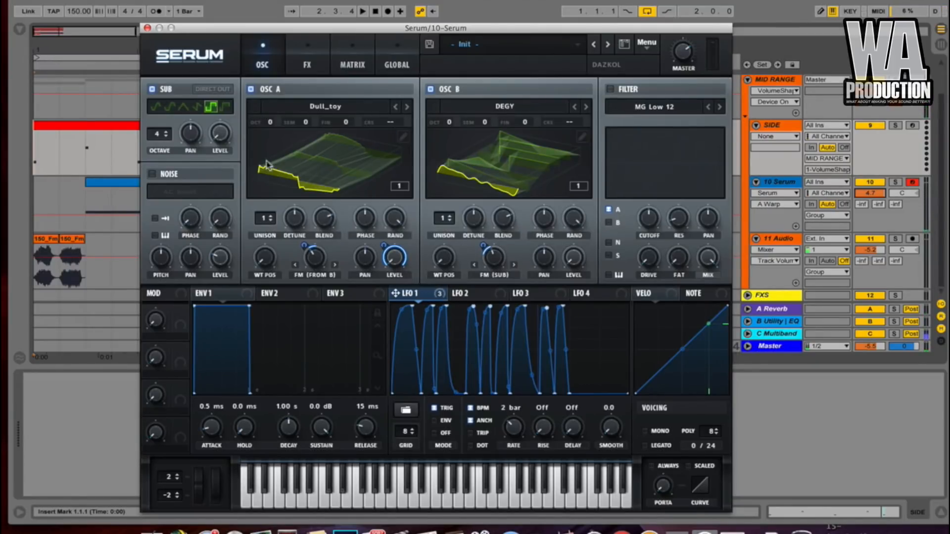
drag(448, 124, 454, 73)
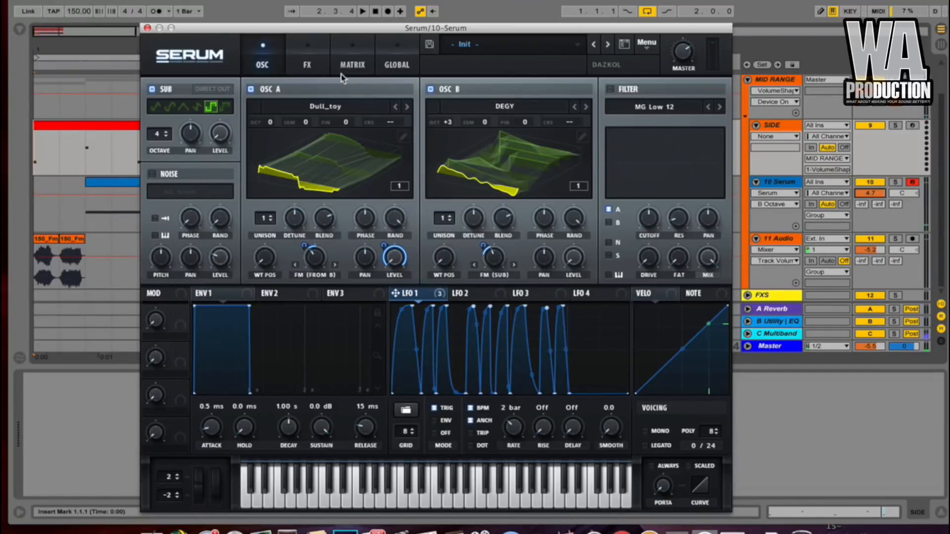
click(316, 66)
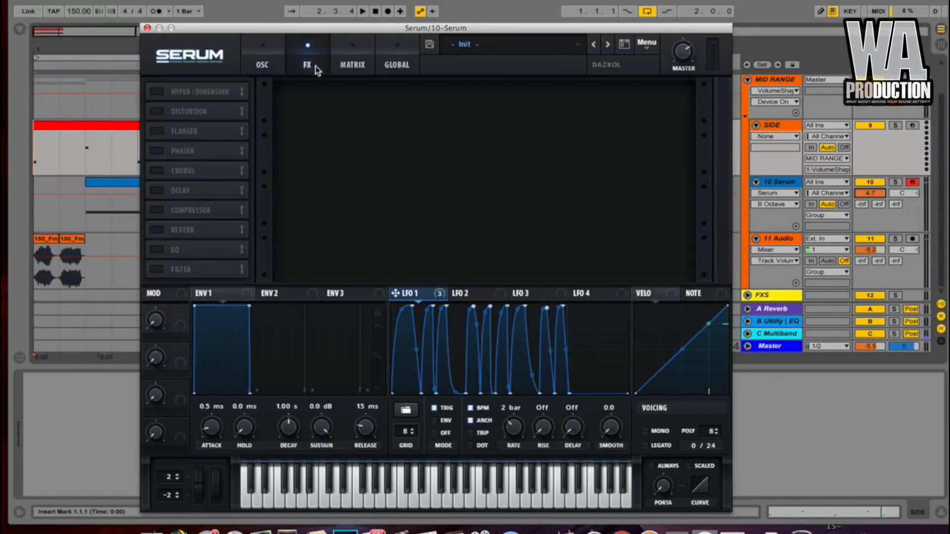
click(262, 63)
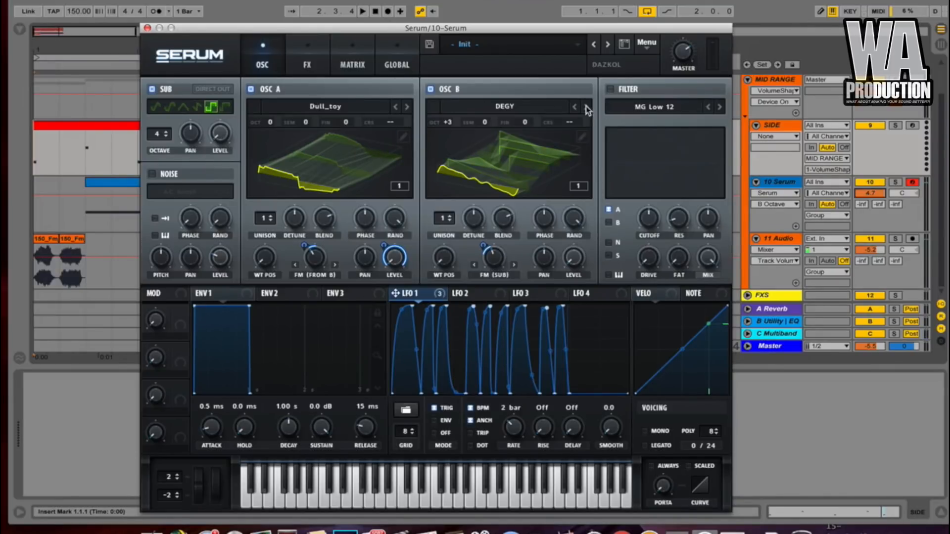
Enable the filter on oscillator A and choose the HP 12 type from the Normal category
click(610, 90)
click(634, 108)
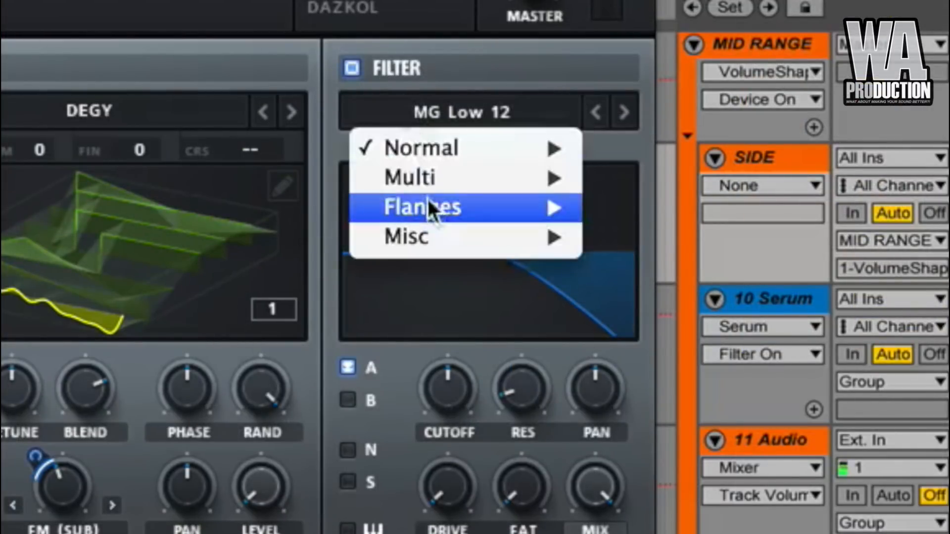
mouse_move(430, 188)
click(662, 354)
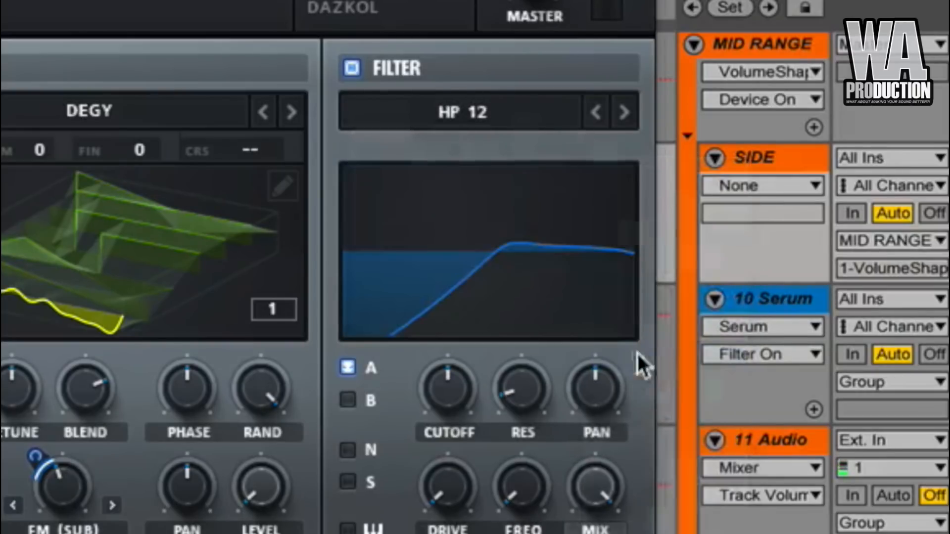
Lower the HP 12 filter's cutoff and raise its resonance slightly
drag(447, 396, 439, 448)
click(502, 391)
drag(502, 390, 537, 349)
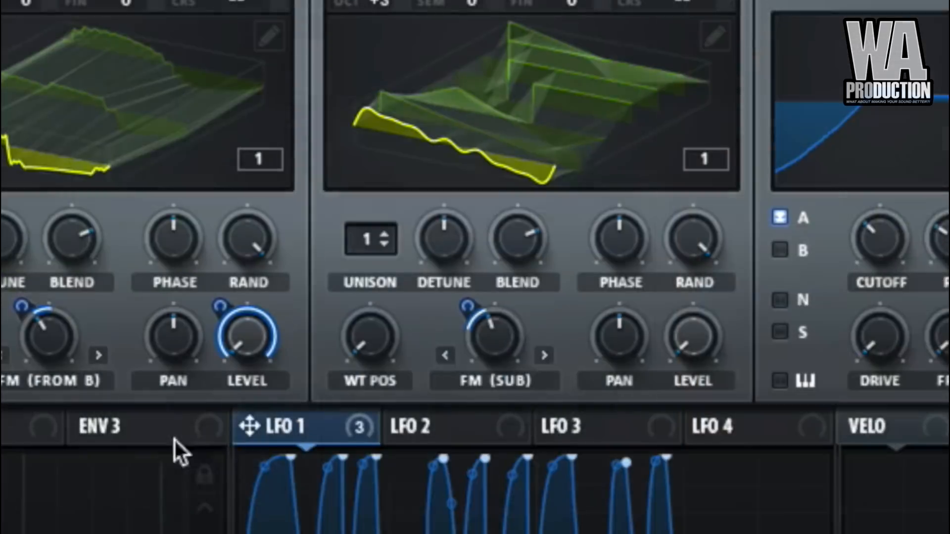
Assign LFO 1 to the filter's cutoff and resonance, and fine-tune the cutoff modulation
drag(262, 426, 857, 280)
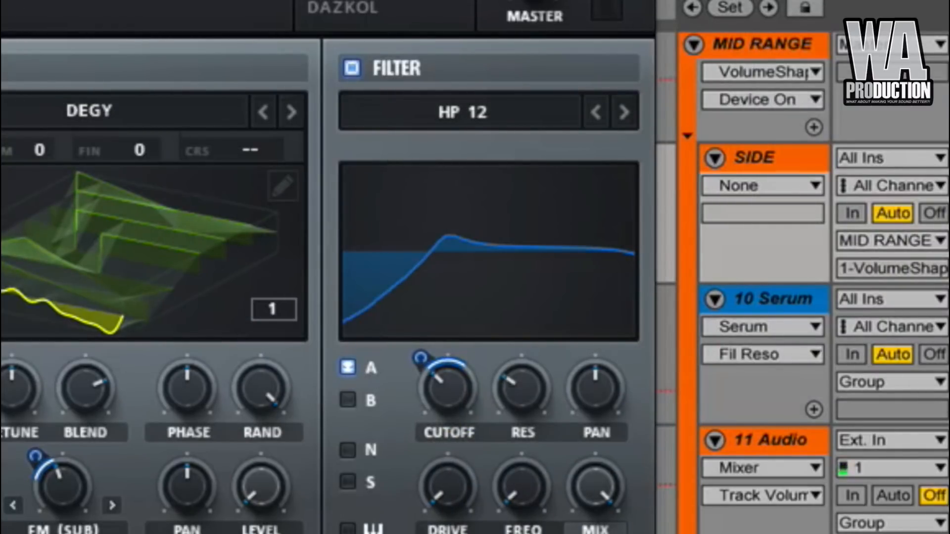
drag(302, 531, 485, 475)
drag(425, 356, 426, 359)
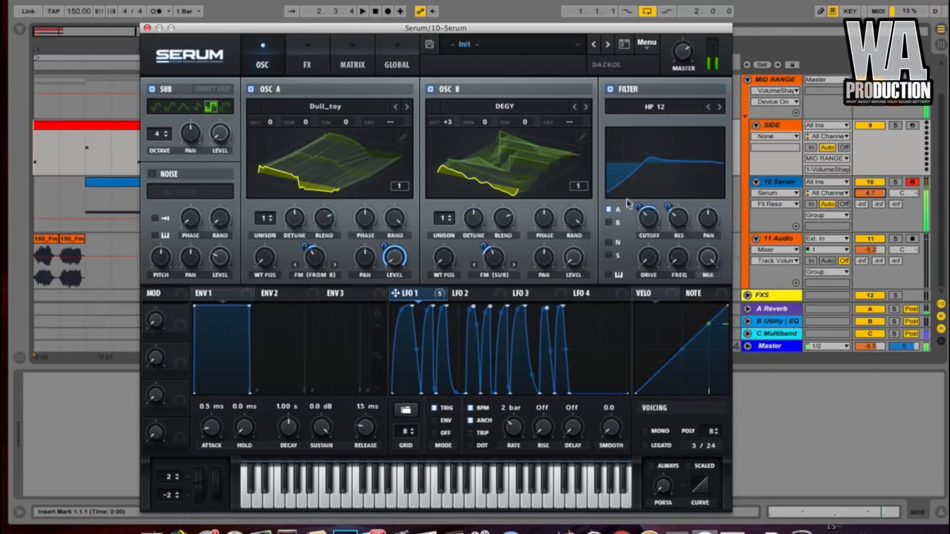
mouse_move(651, 221)
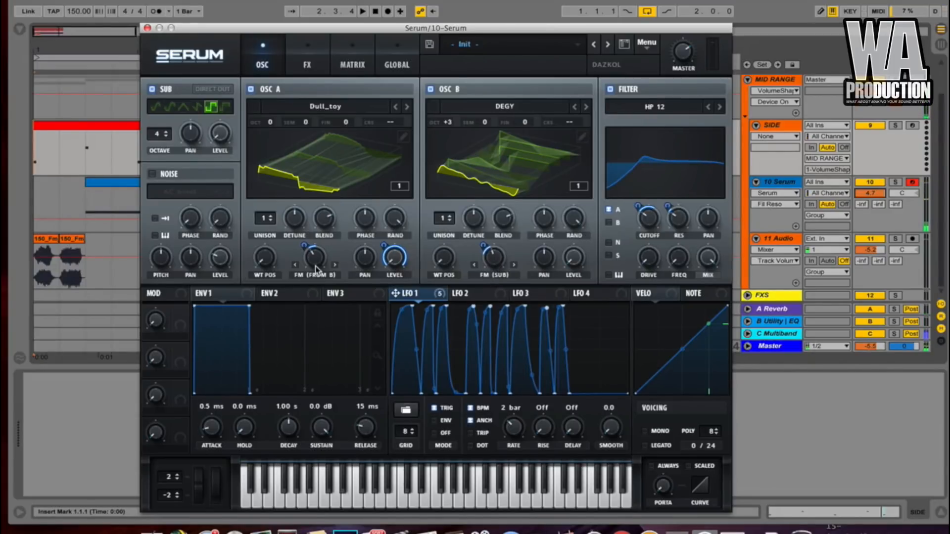
Assign the first macro to oscillator B's FM (Sub) warp amount and name the macro FM
drag(180, 319, 496, 255)
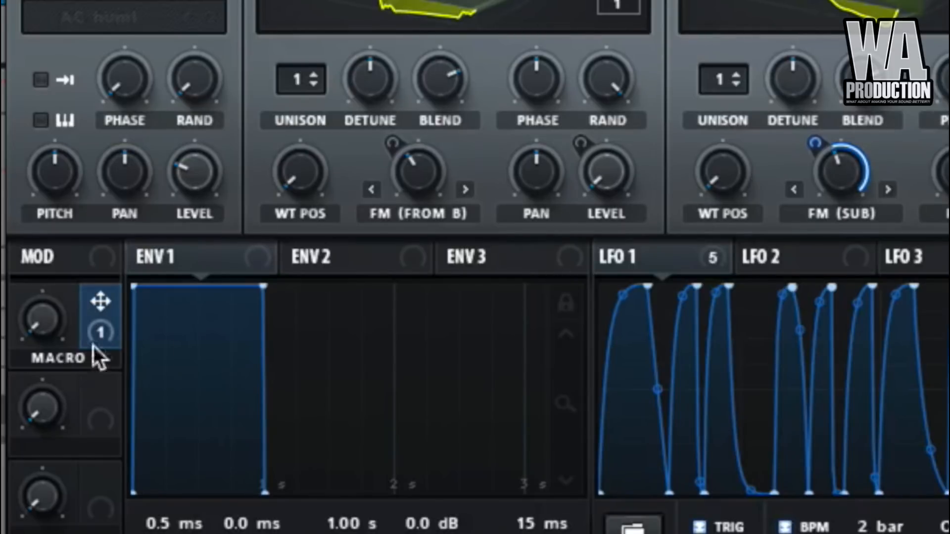
double_click(66, 358)
text(FM)
key(Return)
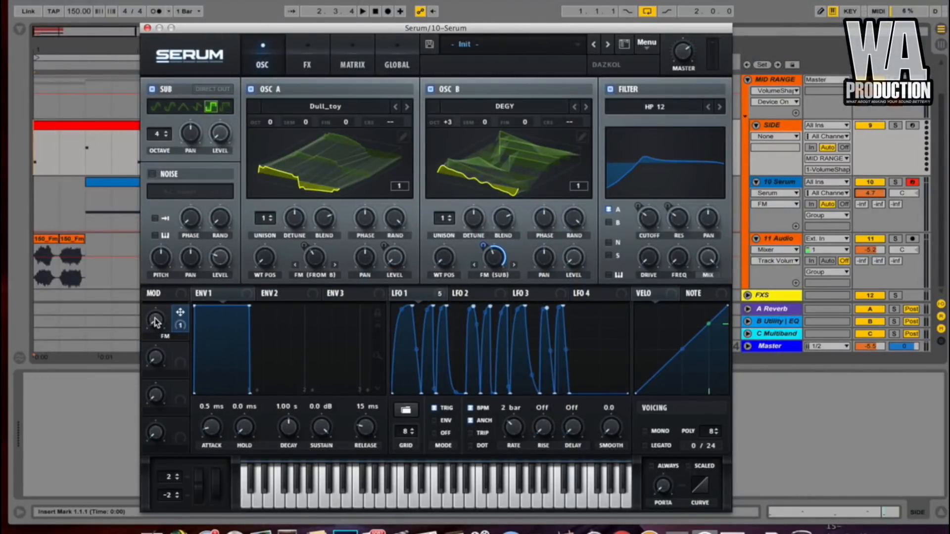
Turn up the FM macro slightly
mouse_move(155, 322)
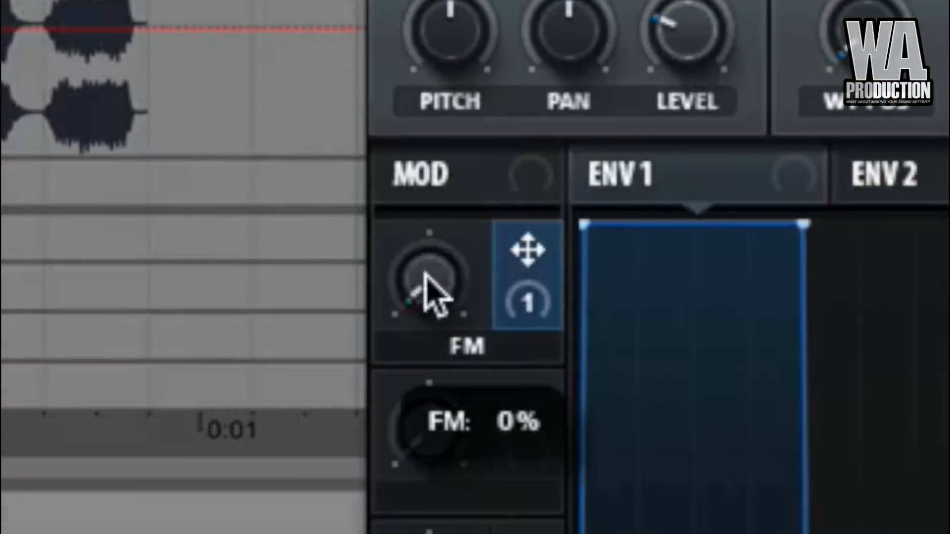
drag(157, 321, 157, 305)
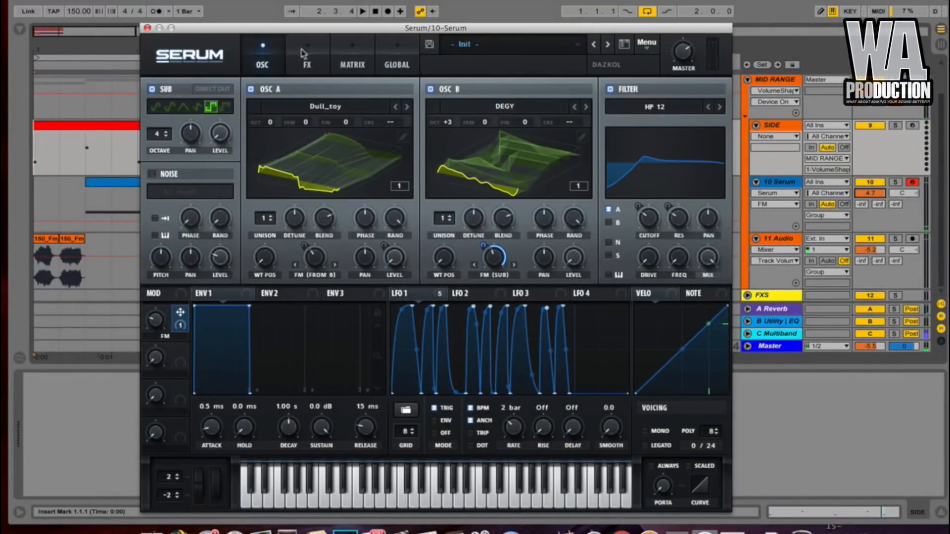
Enable the Hyper/Dimension and EQ effects, and set both EQ bands to the peak shape
click(307, 57)
click(154, 93)
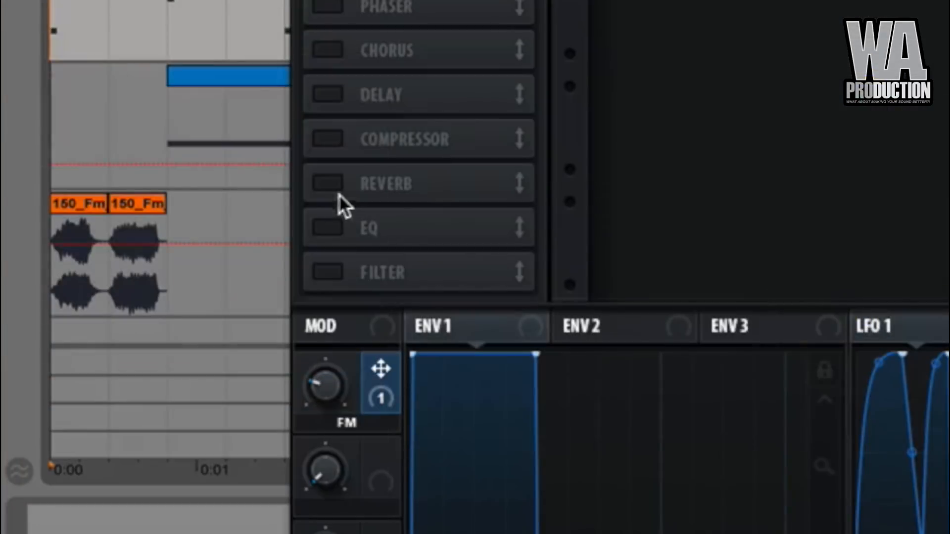
click(327, 233)
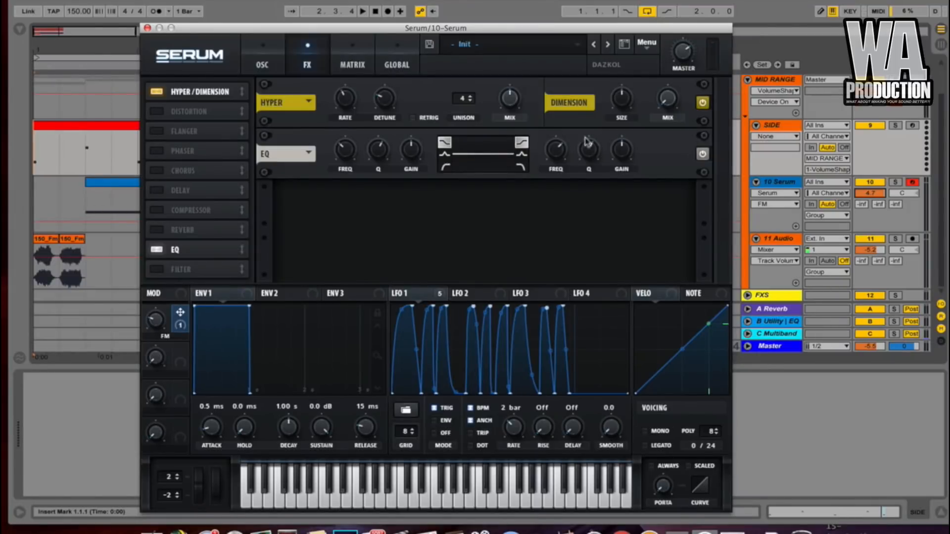
click(444, 157)
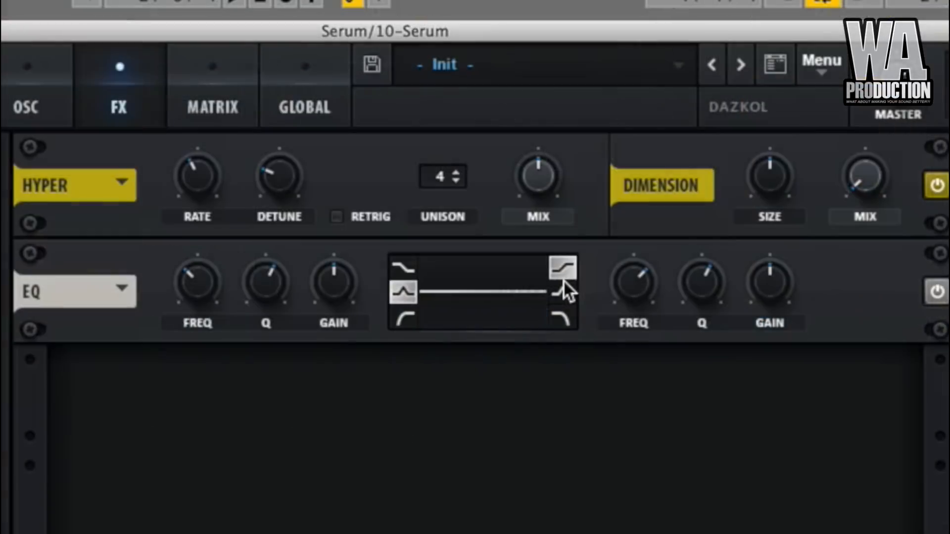
click(522, 154)
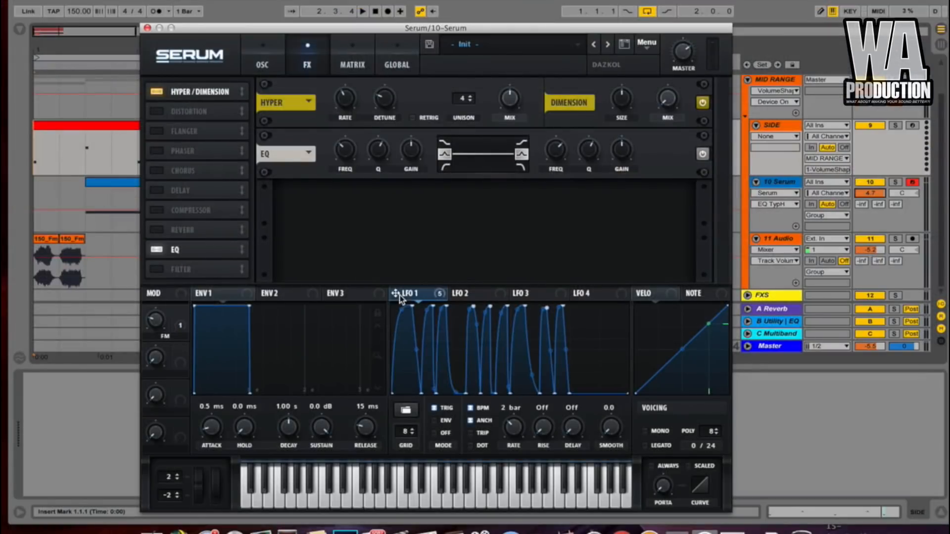
Assign LFO 1 to both EQ gains, with positive modulation on the low band and negative modulation on the high band
drag(400, 294, 417, 158)
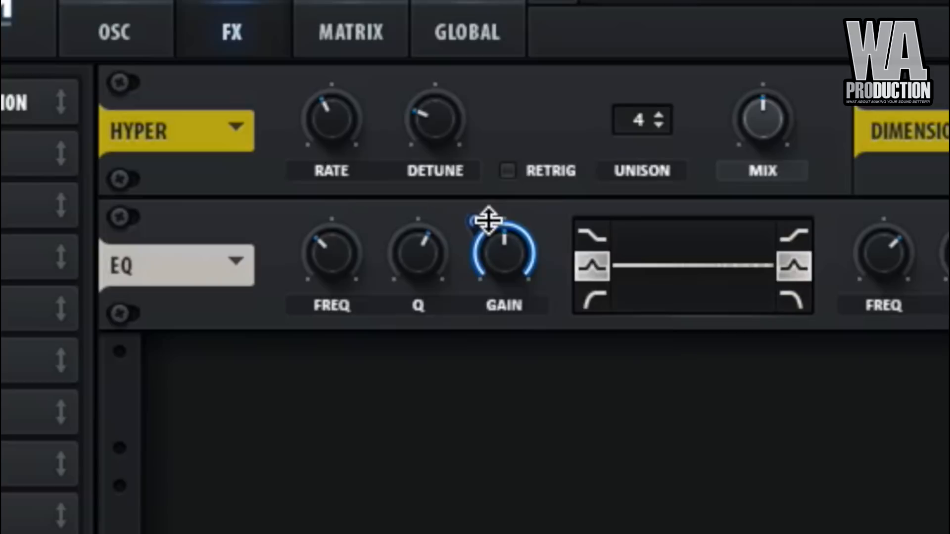
drag(488, 220, 494, 368)
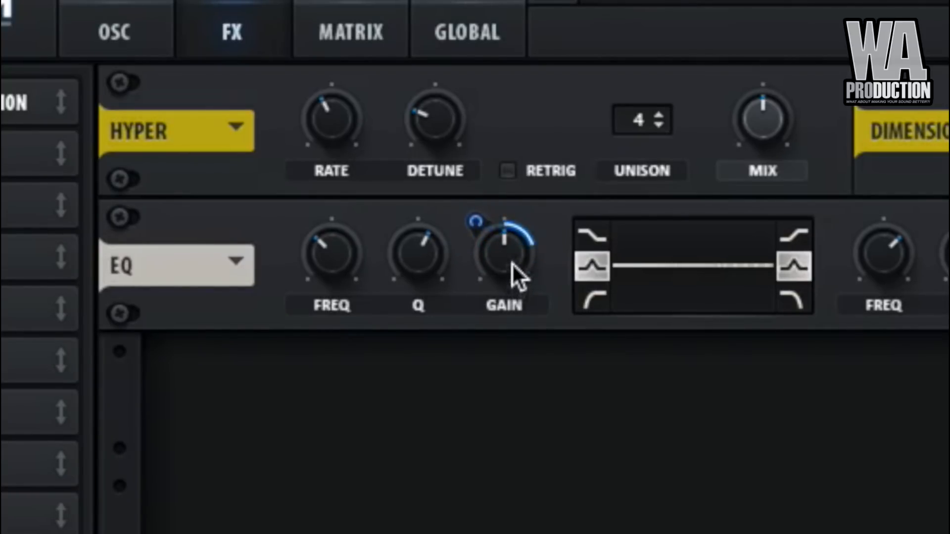
drag(492, 231, 486, 233)
drag(487, 233, 487, 234)
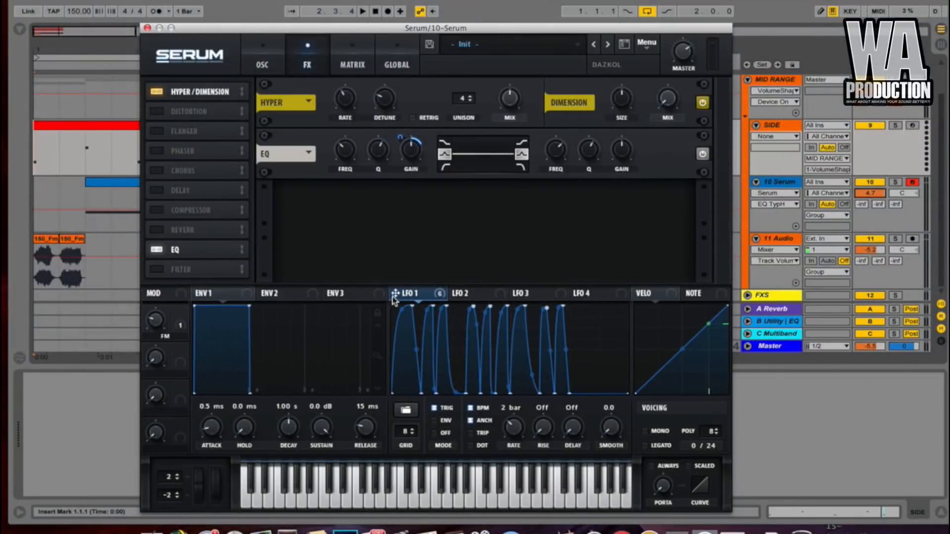
drag(396, 294, 601, 194)
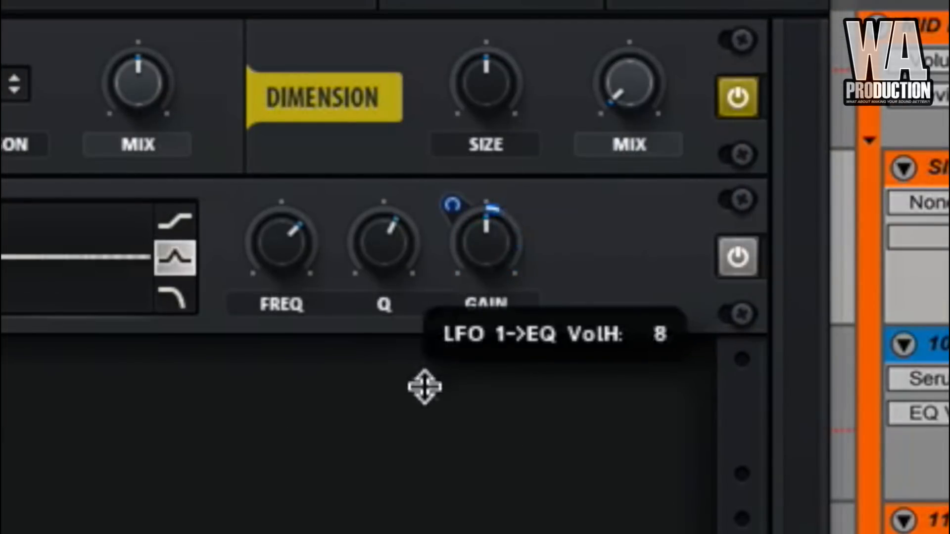
drag(424, 386, 406, 439)
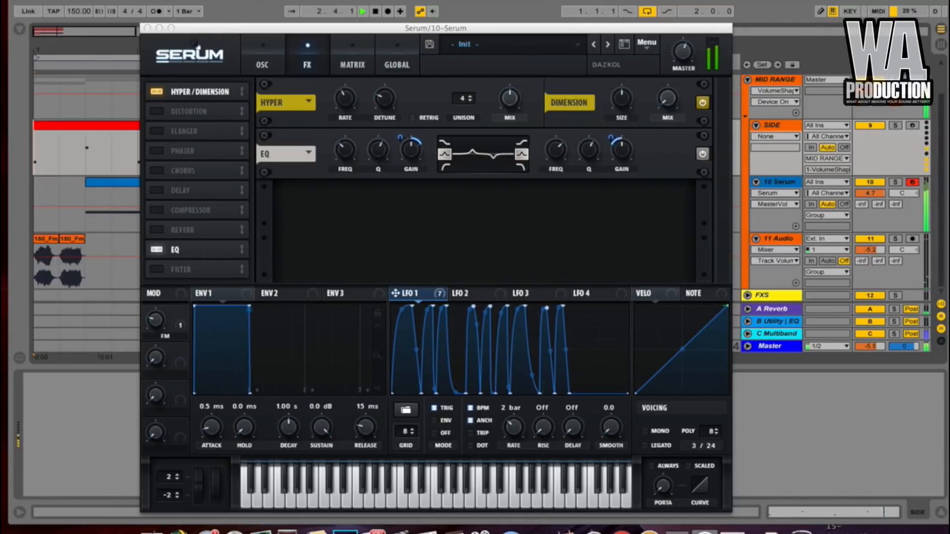
Stop playback, close the synth window and duplicate the 10 Serum track
key(space)
click(146, 28)
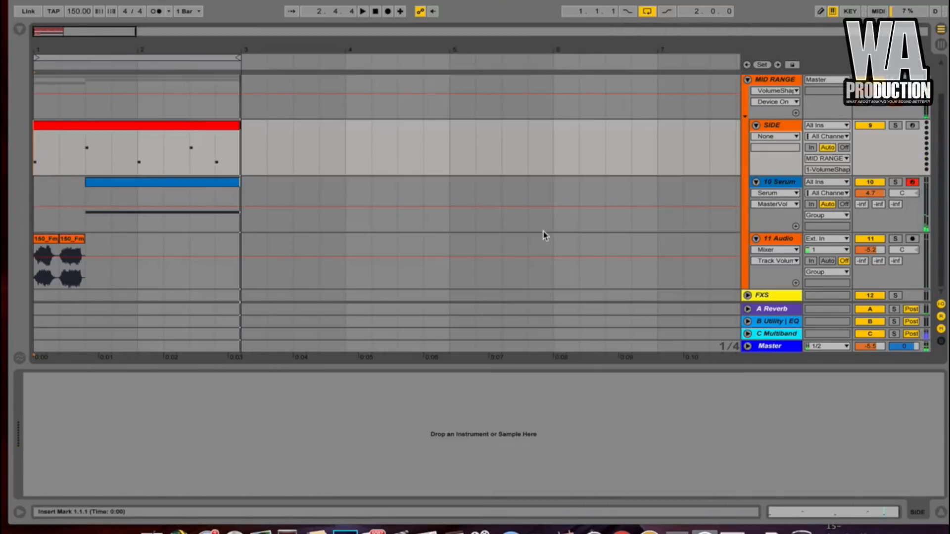
click(786, 186)
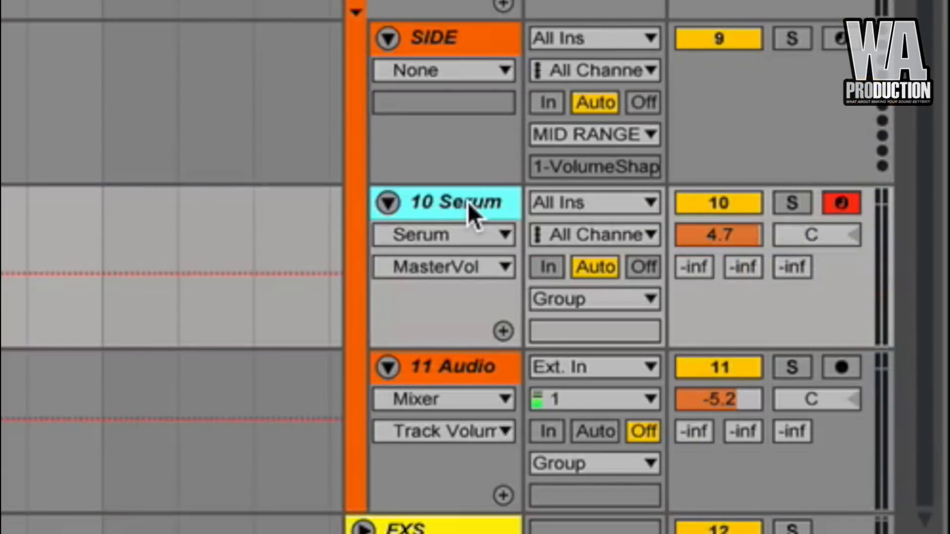
key(super+d)
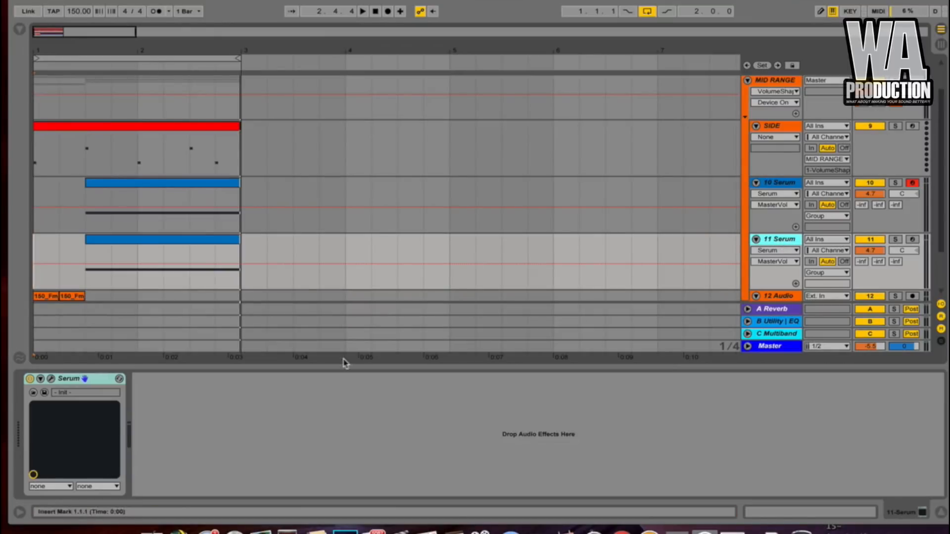
Open Serum on the duplicated track and reset it to the Init preset
click(50, 379)
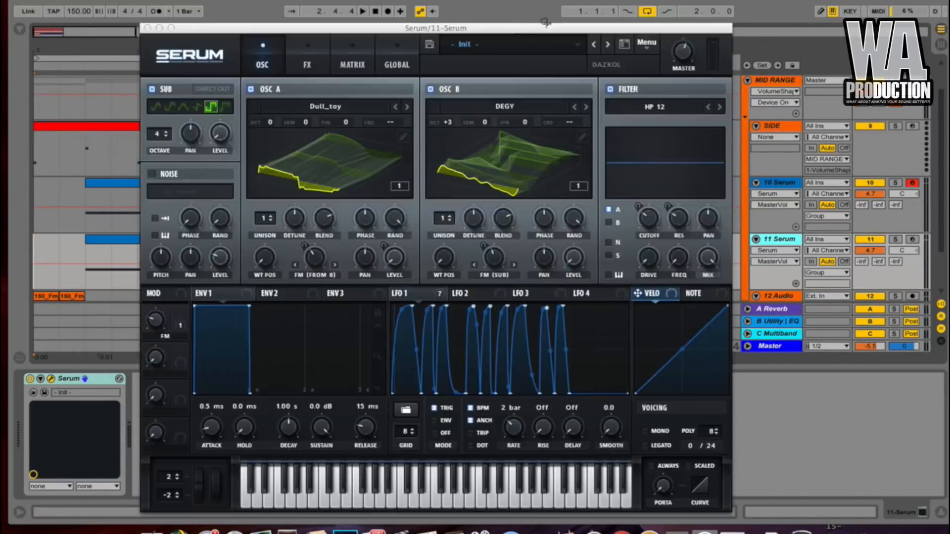
click(645, 44)
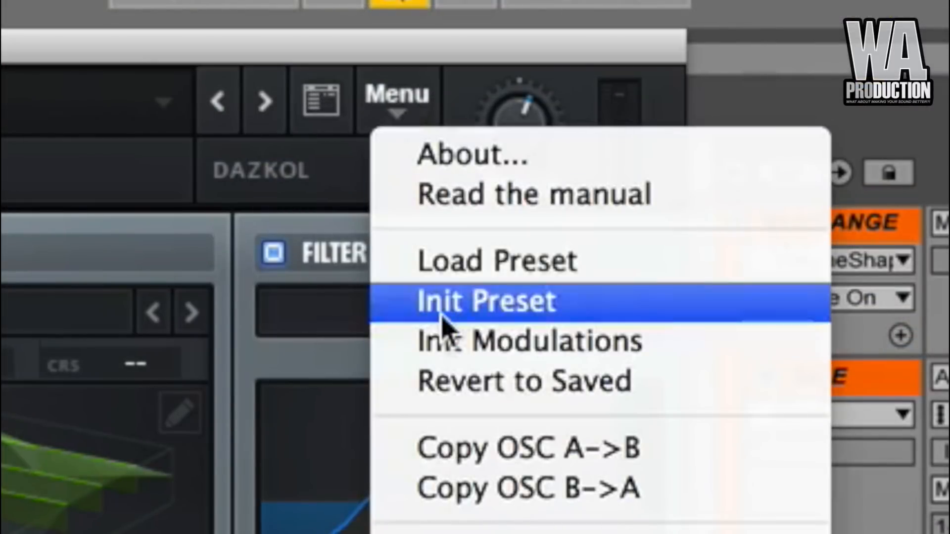
click(441, 319)
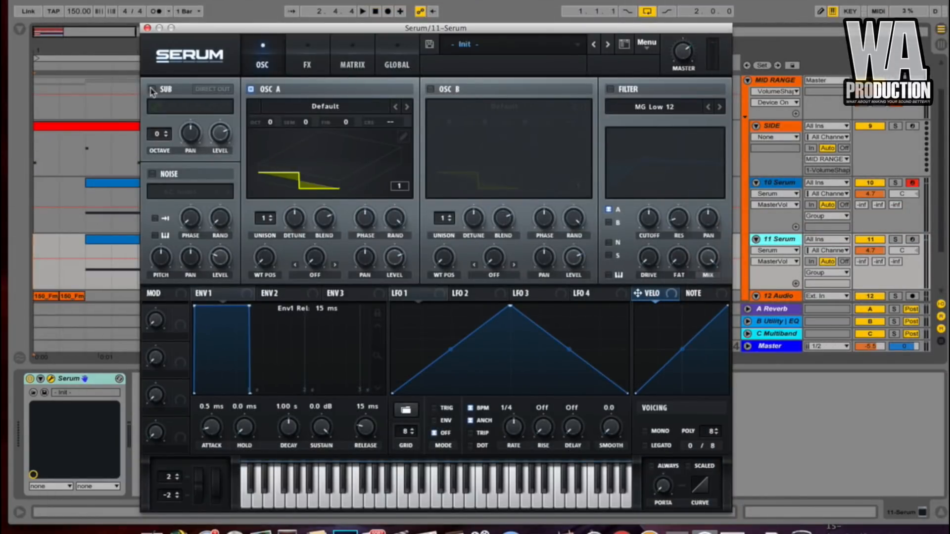
Enable the sub oscillator with direct output, turn its level fully down, and switch off oscillator A
click(152, 90)
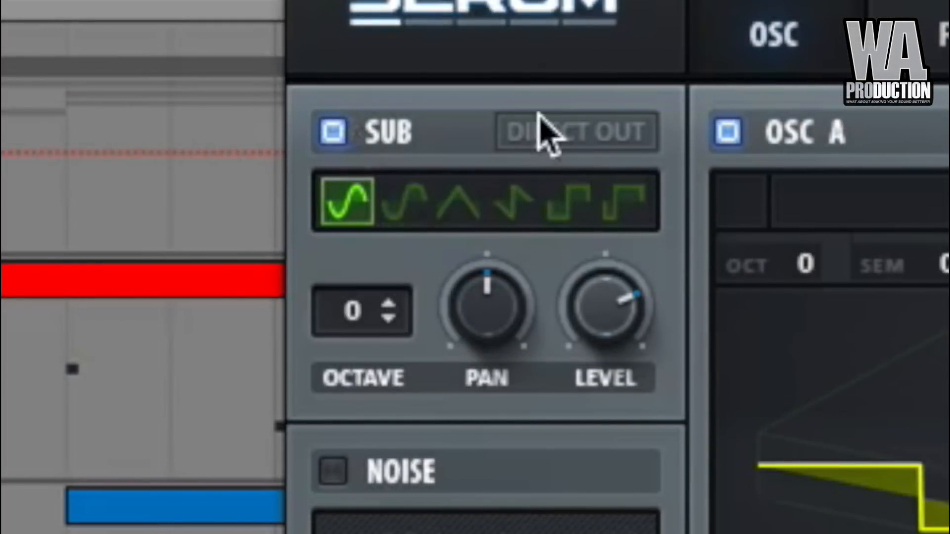
click(207, 87)
drag(604, 356, 604, 431)
click(728, 133)
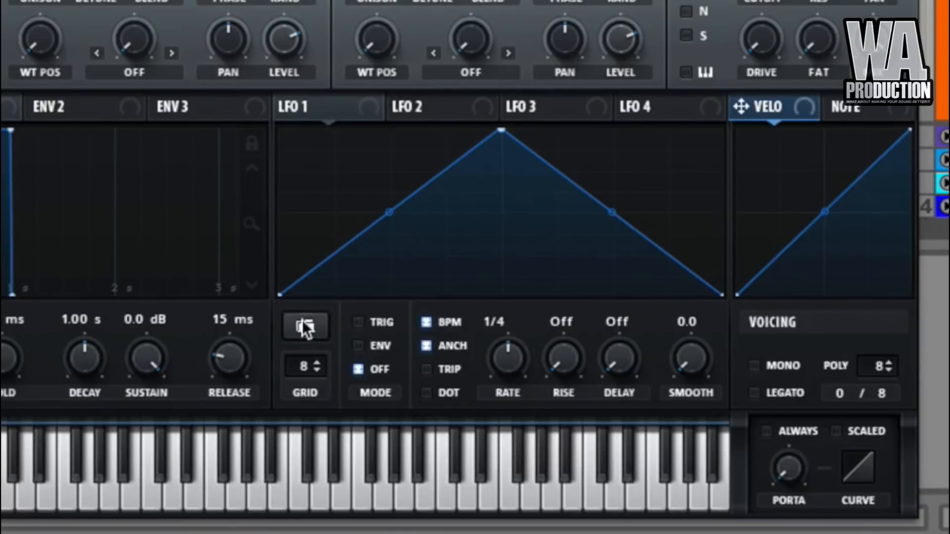
Load the Degenerates user shape into LFO 1 and assign LFO 1 to the sub oscillator's level
click(303, 327)
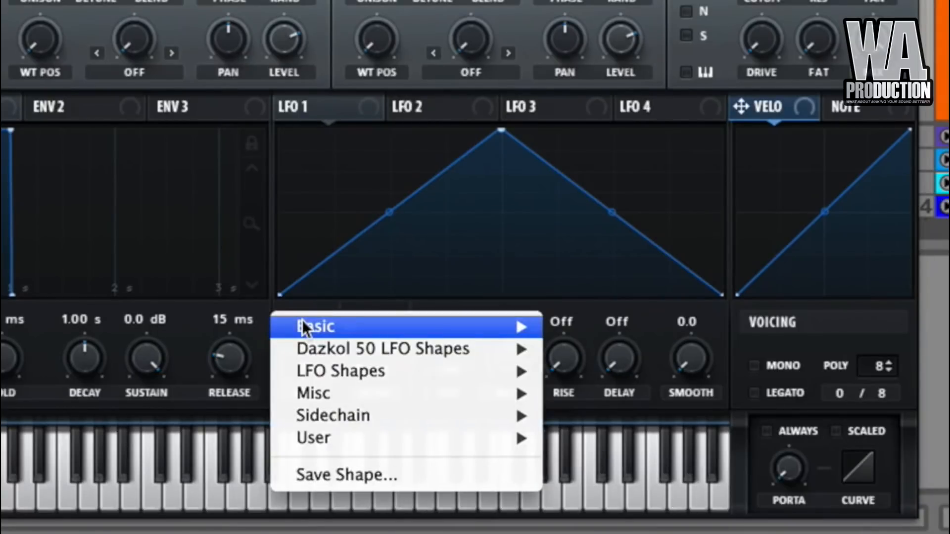
mouse_move(312, 438)
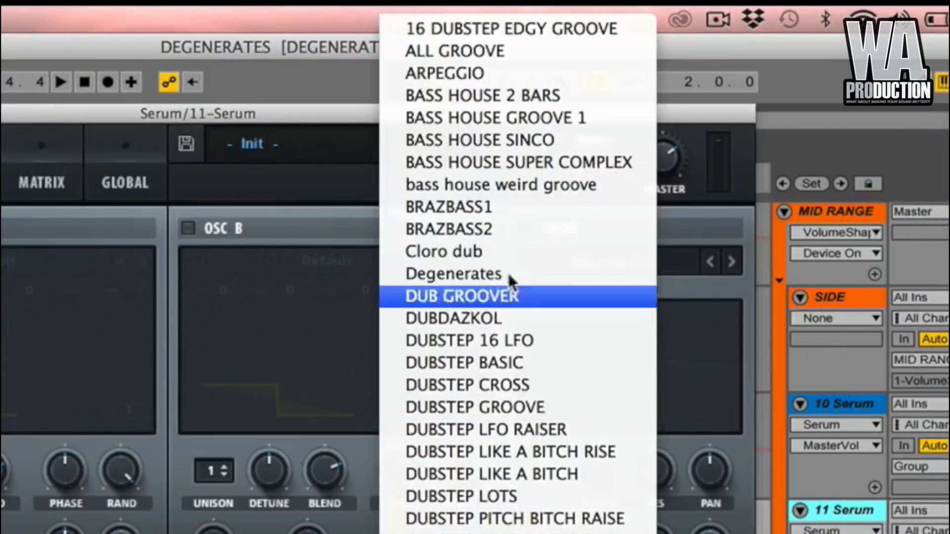
click(509, 273)
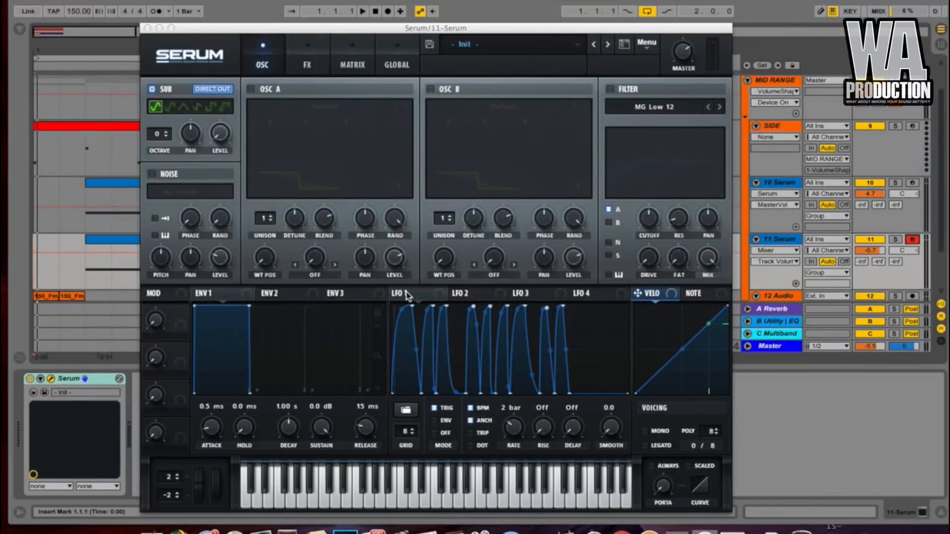
drag(267, 174, 221, 136)
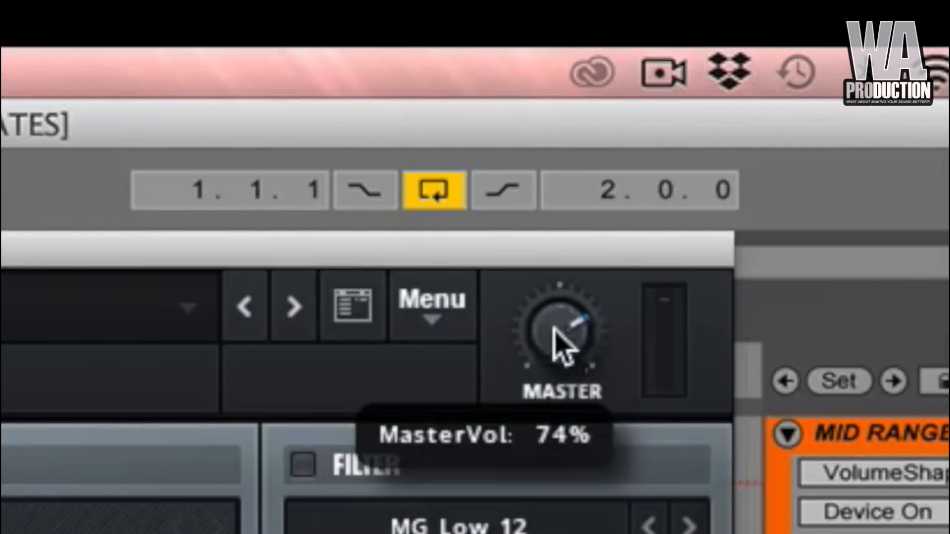
Raise the sub patch's master volume to 93% and close the synth window
drag(681, 52, 686, 47)
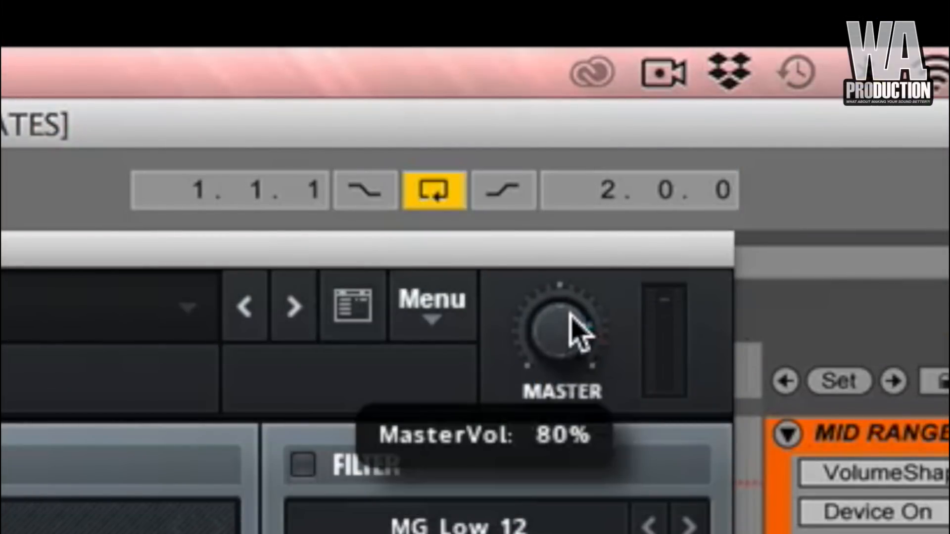
drag(573, 311, 604, 278)
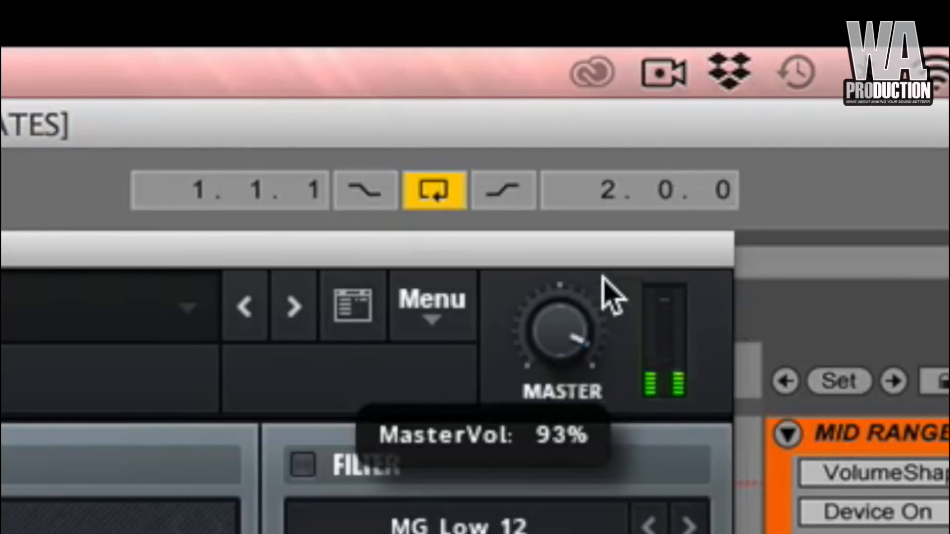
click(146, 28)
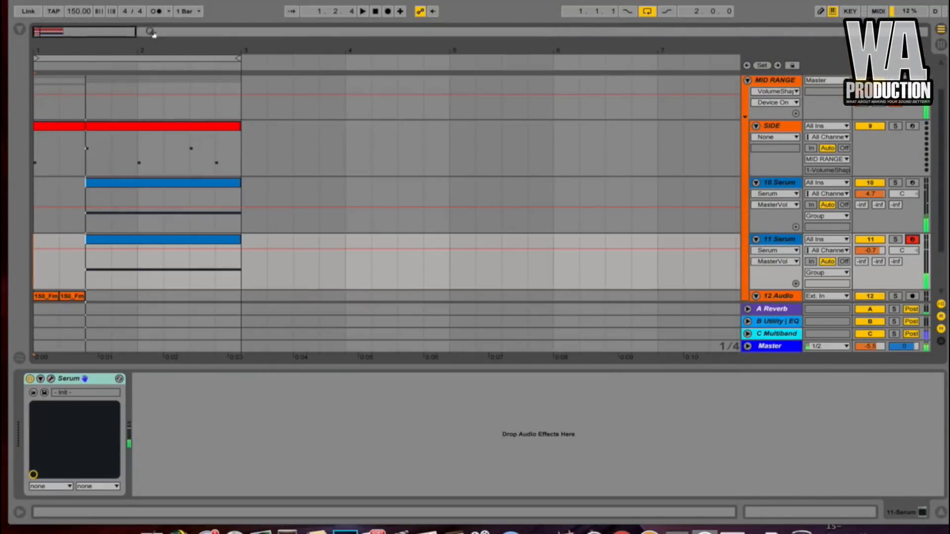
Add the Utility audio effect after Serum on the 11 Serum track and change its channel source
click(18, 29)
click(43, 96)
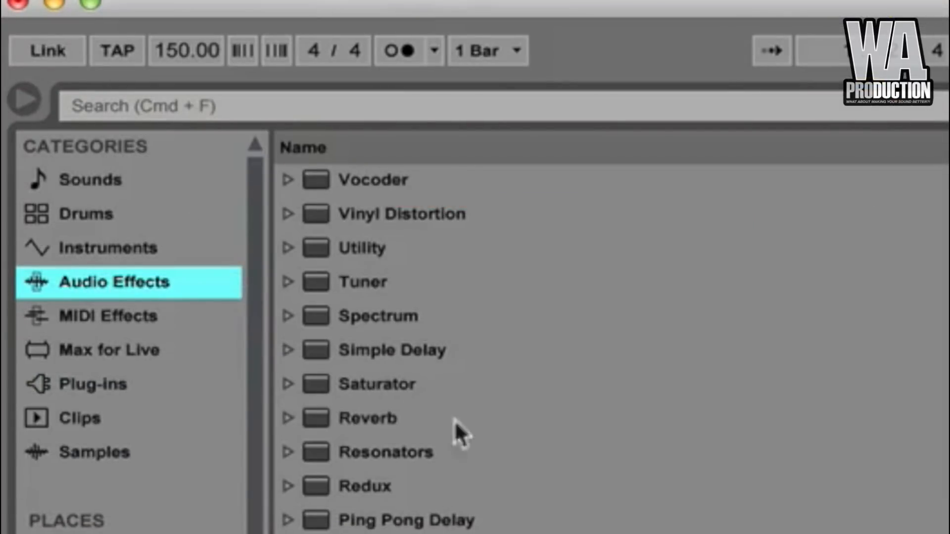
click(356, 248)
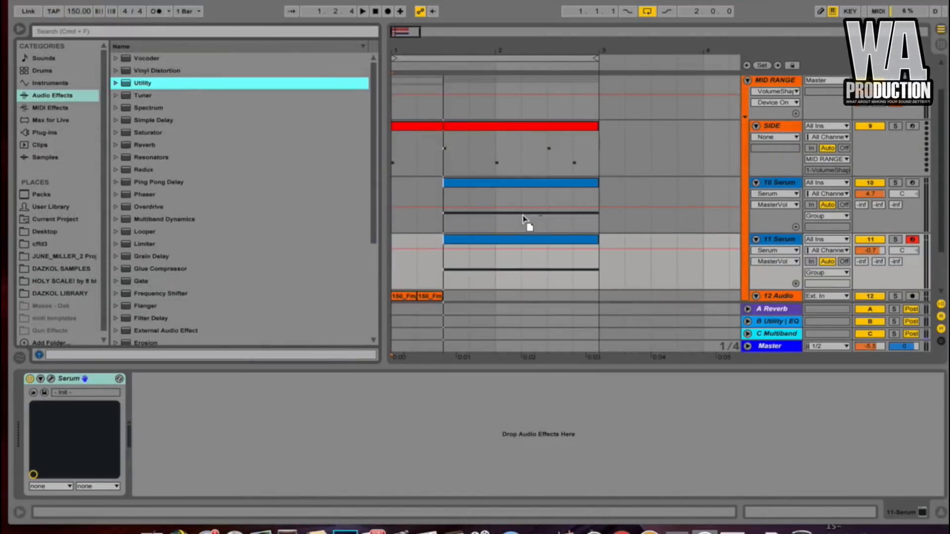
key(Return)
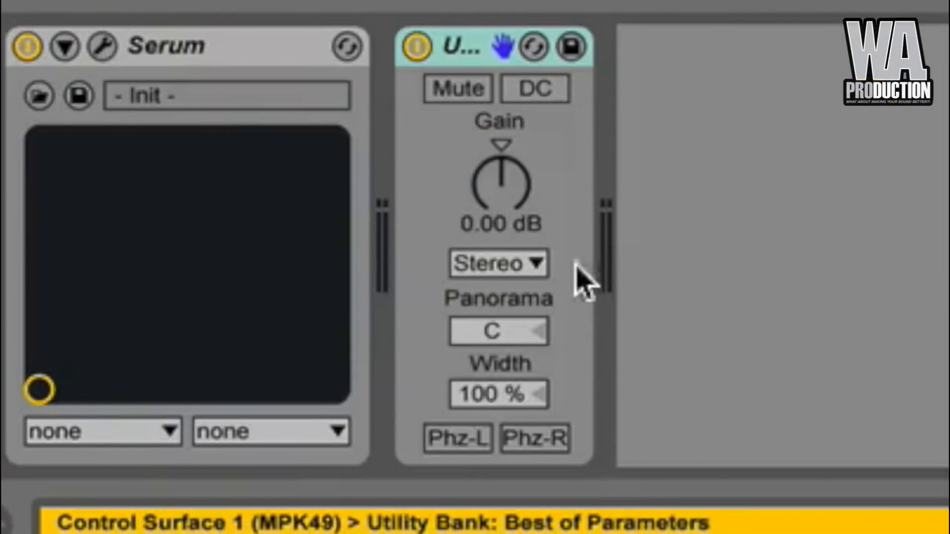
click(164, 439)
click(511, 301)
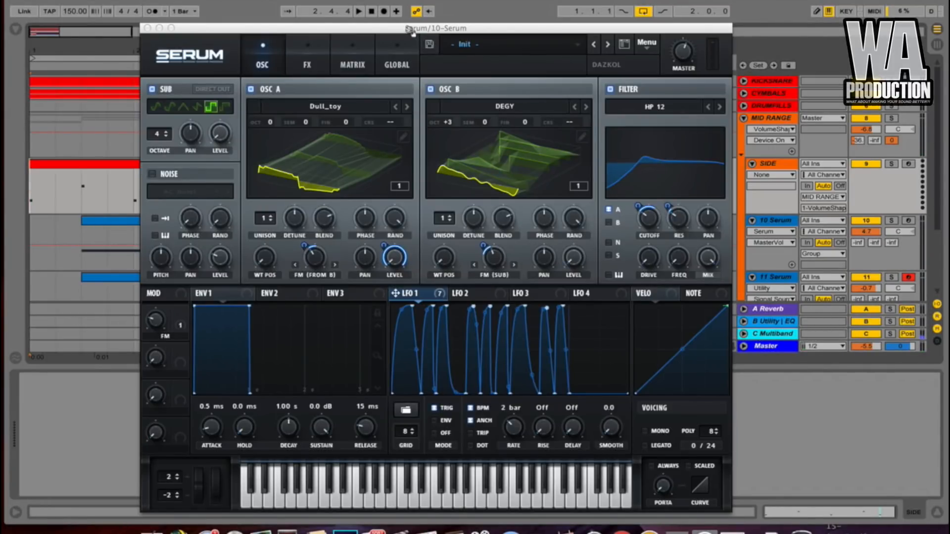
Move the 10-Serum plugin window higher on the screen
drag(412, 30, 408, 8)
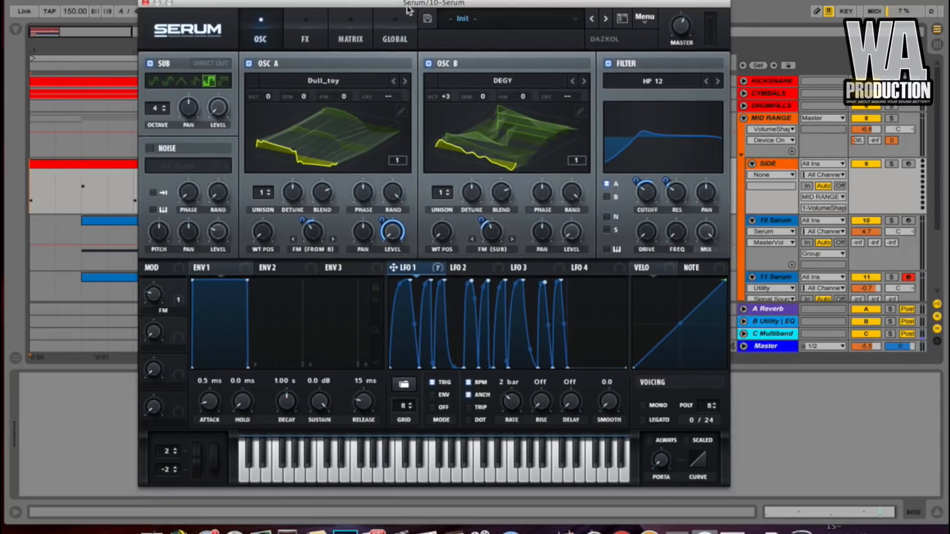